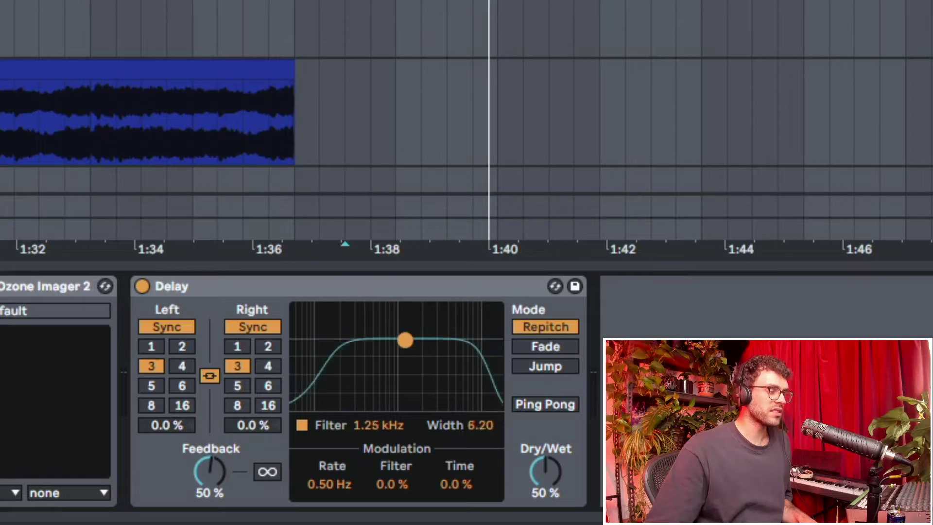
# - Raise the Delay's feedback to 64% and audition it with the linked delay times at 4 sixteenths
pyautogui.moveTo(406, 336)
pyautogui.mouseDown()
pyautogui.moveTo(408, 359)
pyautogui.moveTo(397, 337)
pyautogui.mouseUp()
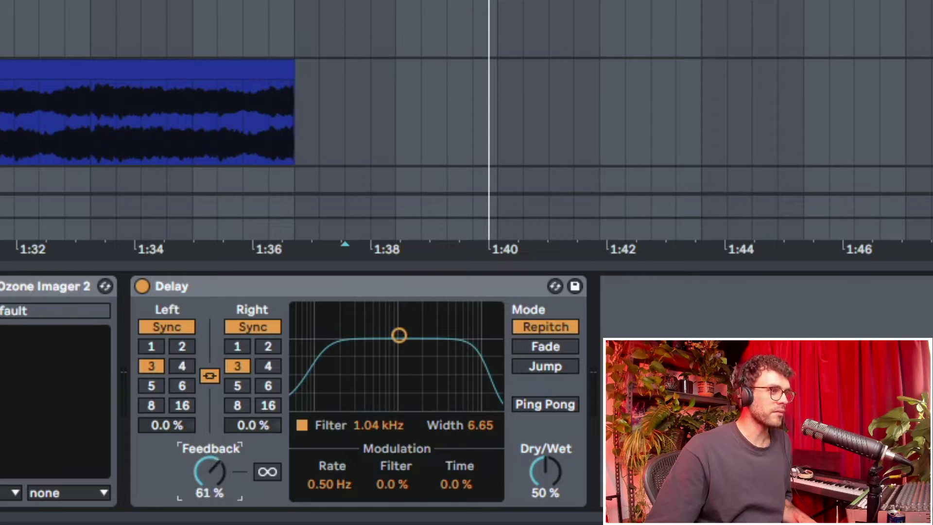
pyautogui.moveTo(210, 470); pyautogui.dragTo(215, 477)
pyautogui.press('space')
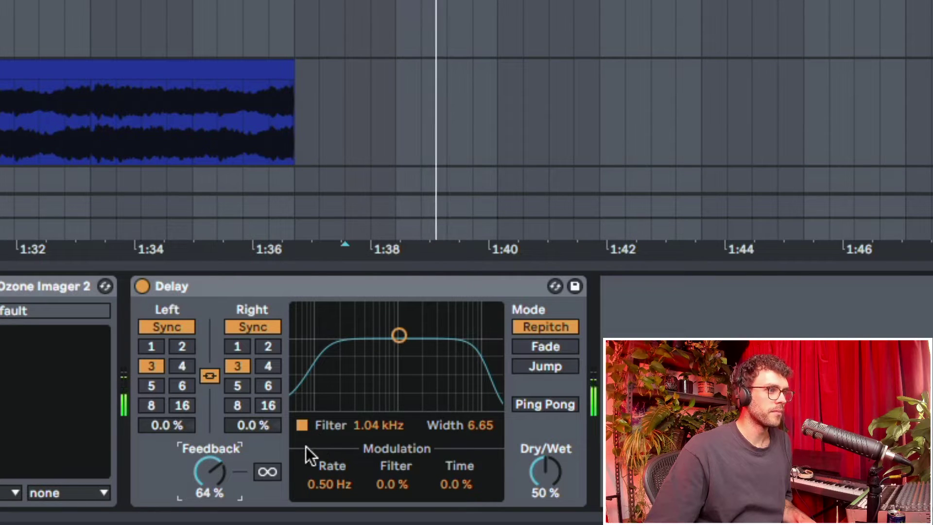
pyautogui.click(268, 366)
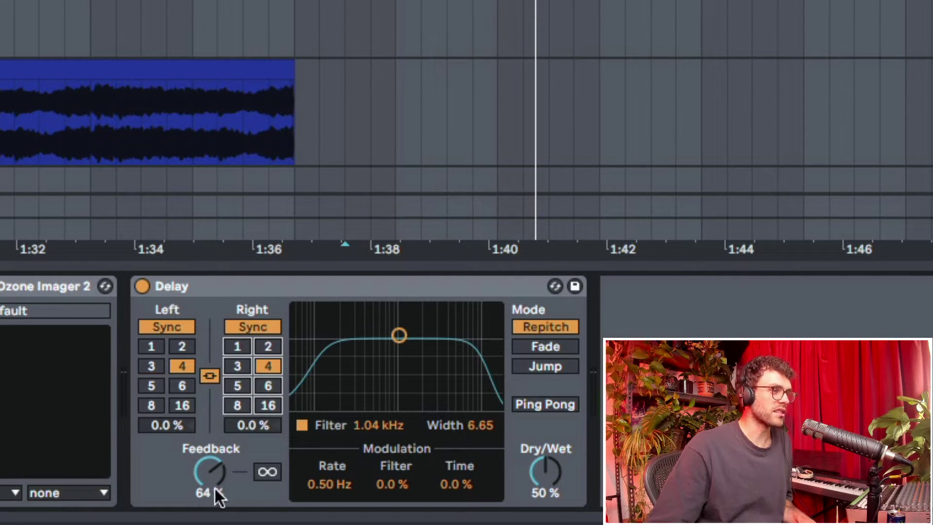
pyautogui.press('space')
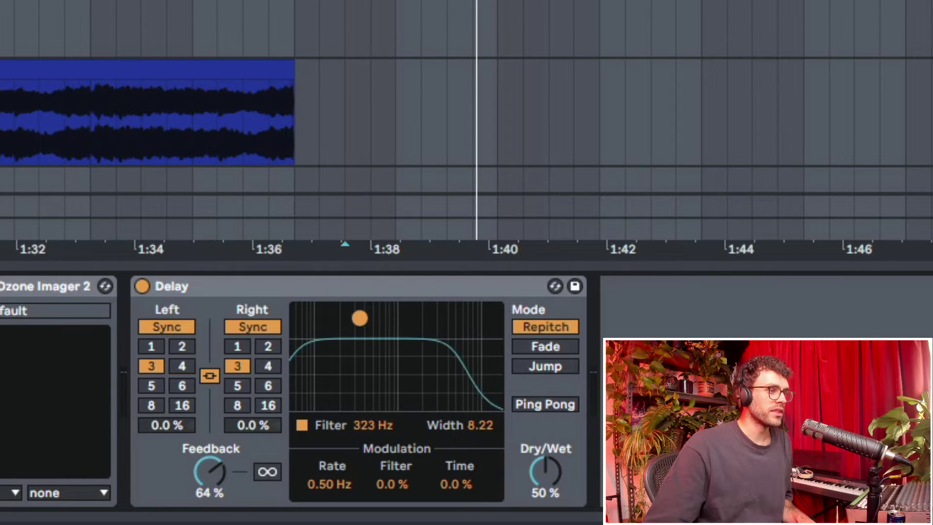
# - Narrow the Delay's filter and sweep it between about 2.32 kHz and 216 Hz, settling near 1.55 kHz with a width of 2.96
pyautogui.moveTo(359, 318); pyautogui.dragTo(425, 394)
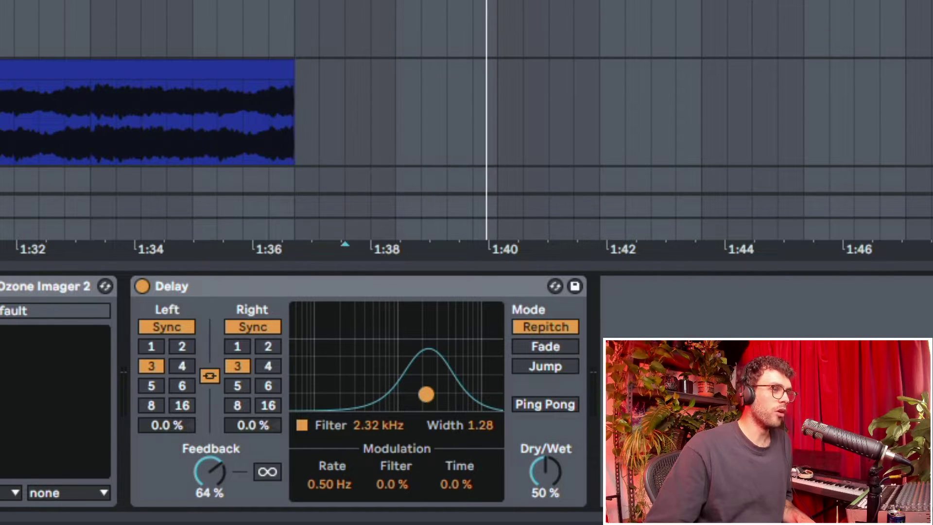
pyautogui.moveTo(426, 394); pyautogui.dragTo(345, 392)
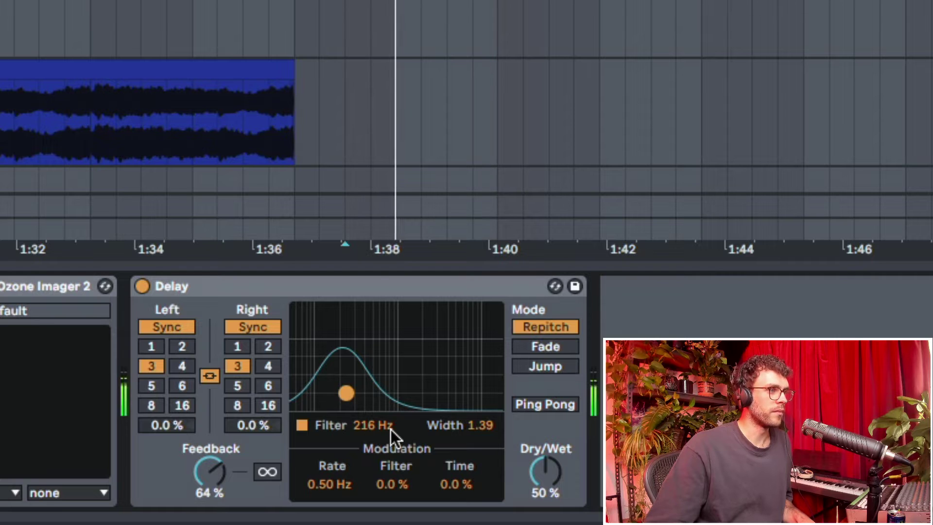
pyautogui.moveTo(345, 393); pyautogui.dragTo(392, 367)
pyautogui.click(535, 404)
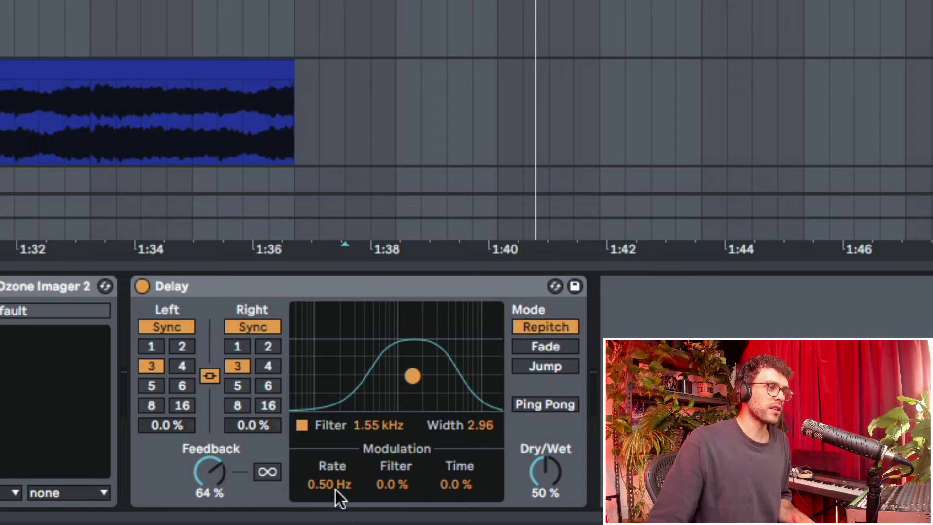
# - Set the Delay's modulation rate to 0.82 Hz and audition 100% filter modulation with Dry/Wet at 100%
pyautogui.moveTo(331, 486); pyautogui.dragTo(331, 437)
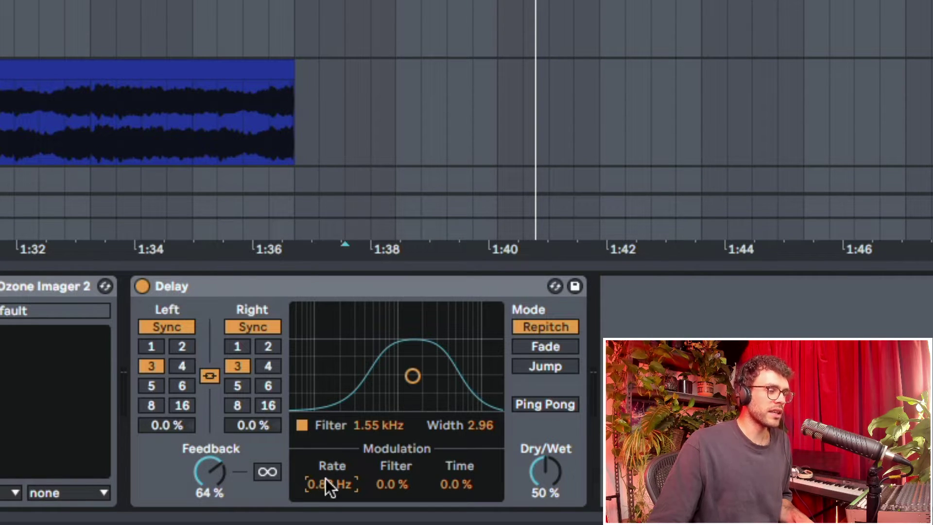
pyautogui.moveTo(389, 391)
pyautogui.mouseDown()
pyautogui.moveTo(380, 392)
pyautogui.moveTo(470, 393)
pyautogui.moveTo(408, 407)
pyautogui.moveTo(383, 394)
pyautogui.mouseUp()
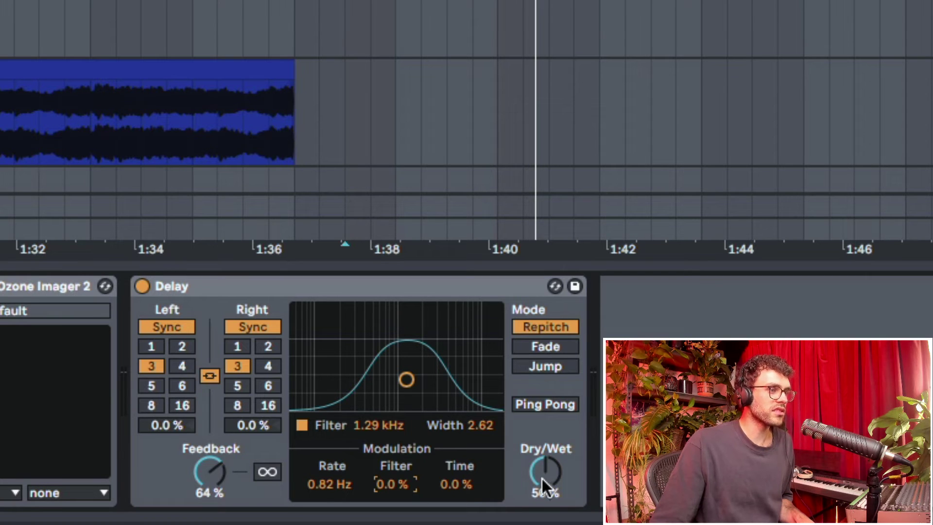
pyautogui.moveTo(542, 478); pyautogui.dragTo(541, 437)
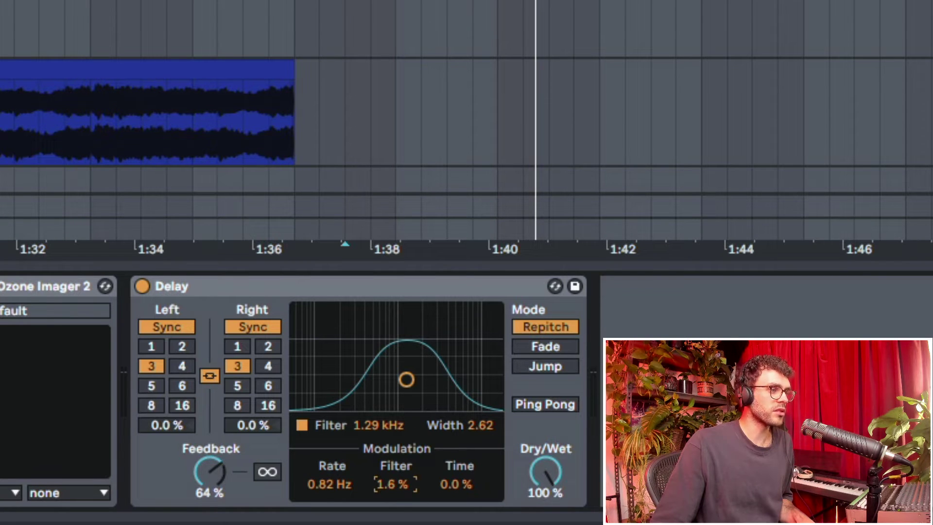
pyautogui.moveTo(411, 370); pyautogui.dragTo(402, 376)
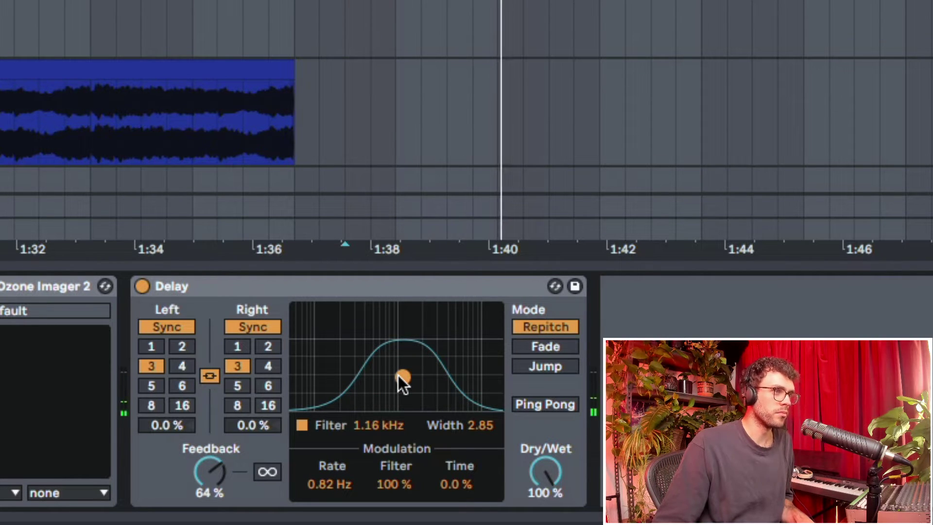
# - Audition the Delay with 100% time modulation, setting Dry/Wet to 34% and feedback to 86%
pyautogui.press('space')
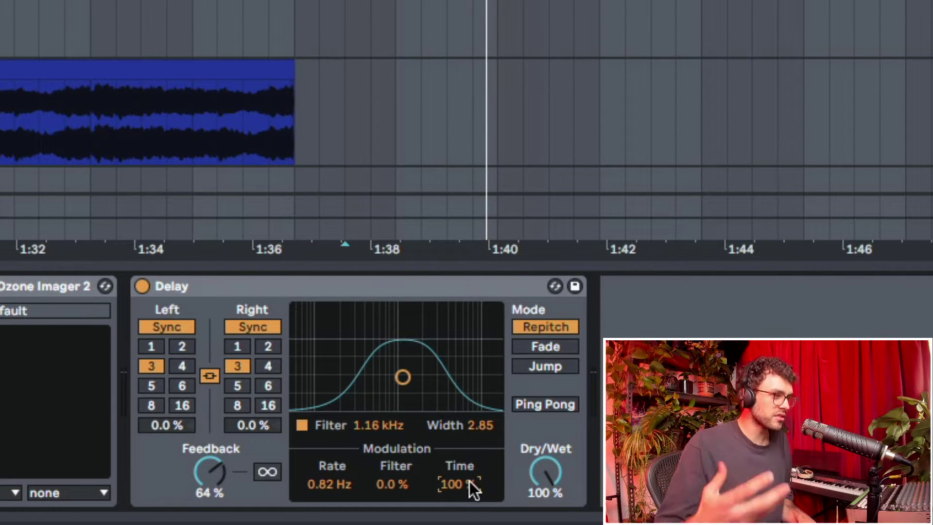
pyautogui.press('space')
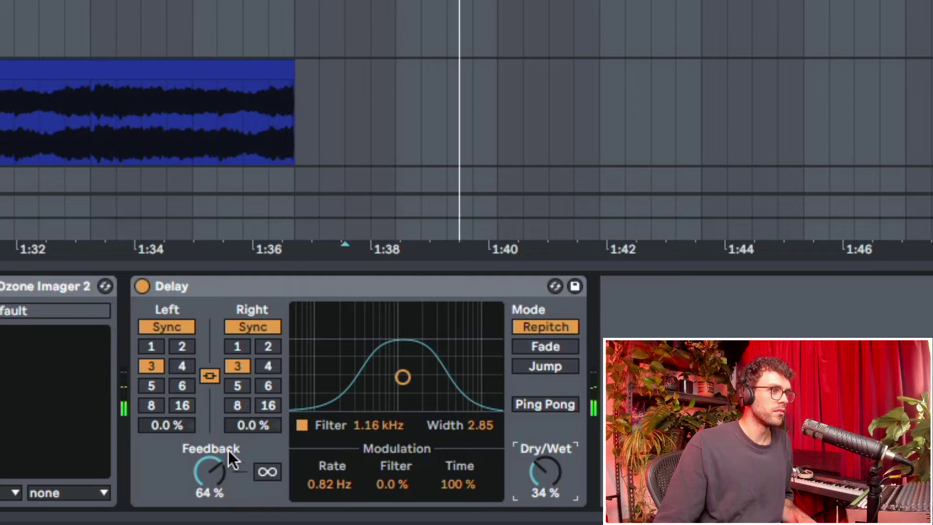
pyautogui.moveTo(228, 452); pyautogui.dragTo(228, 430)
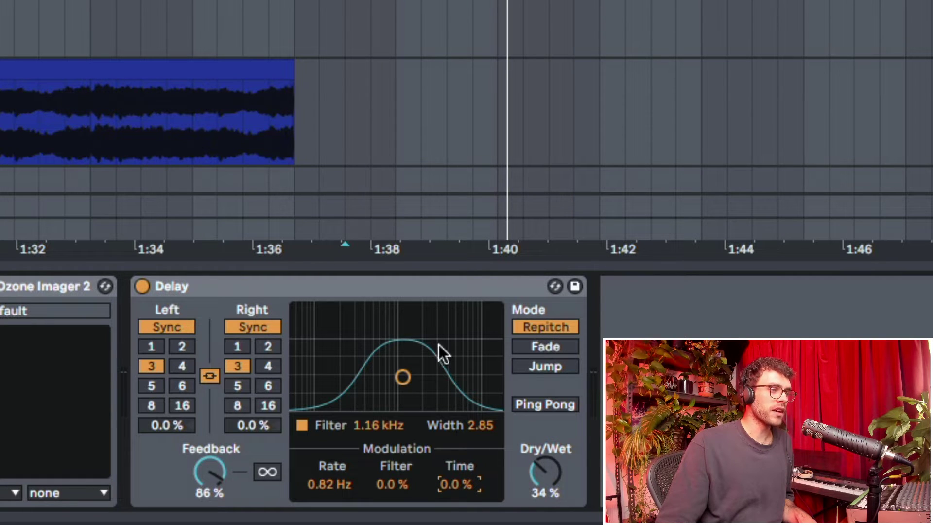
# - Try a delay time of 6 sixteenths and an unsynced time sweep, and turn Sync back on
pyautogui.click(263, 383)
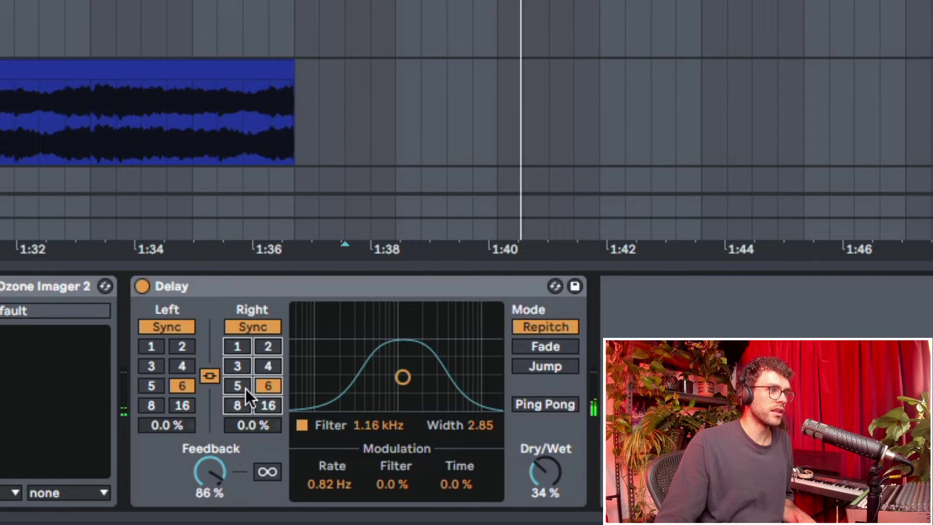
pyautogui.click(254, 327)
pyautogui.moveTo(246, 354); pyautogui.dragTo(245, 464)
pyautogui.click(253, 327)
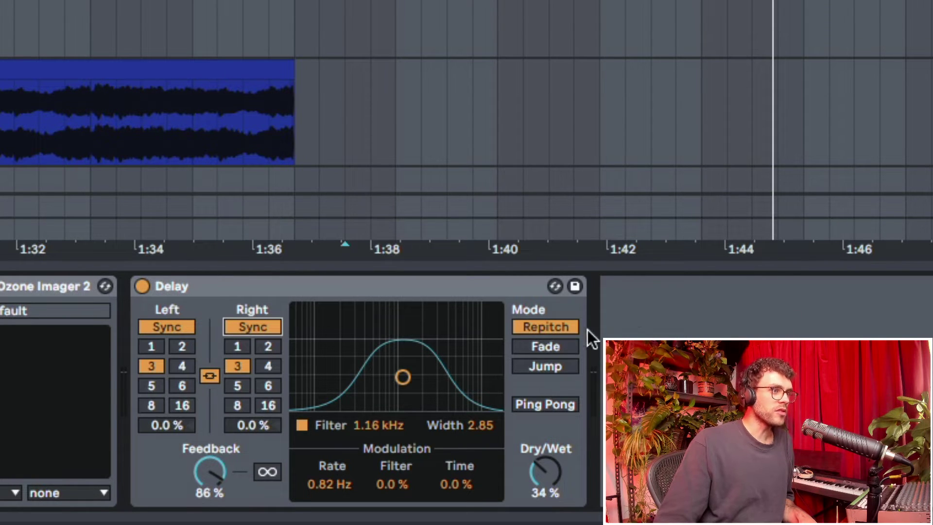
# - Switch the Delay to Fade mode with 100% time modulation and 95% feedback, and widen its filter to 9.00
pyautogui.click(564, 346)
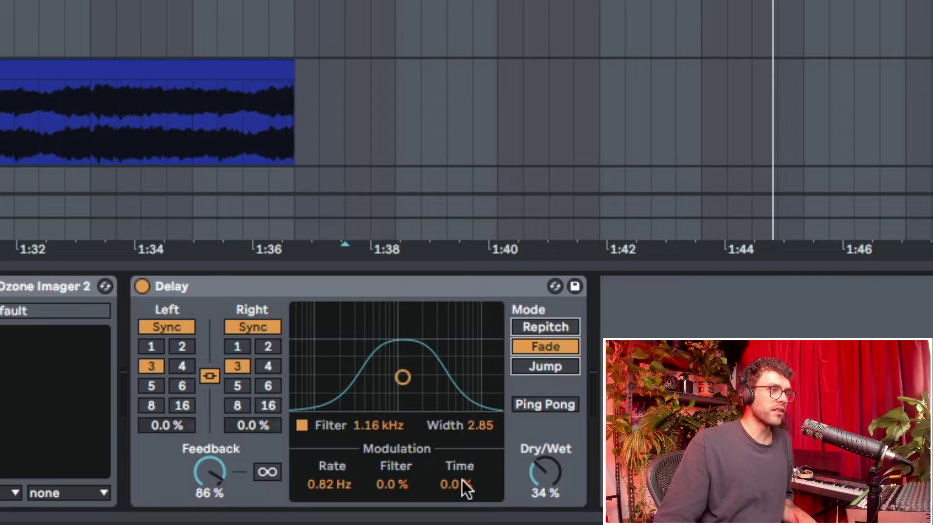
pyautogui.moveTo(462, 479); pyautogui.dragTo(462, 427)
pyautogui.moveTo(209, 471); pyautogui.dragTo(210, 461)
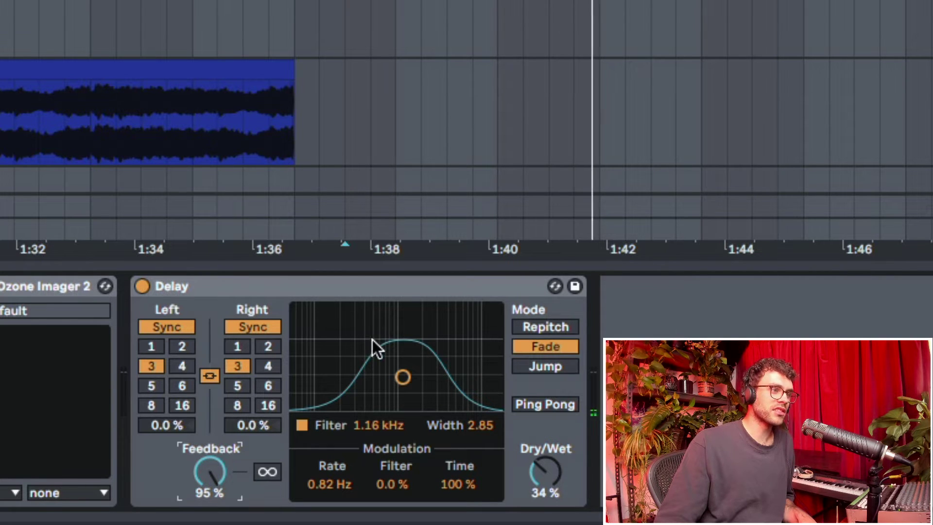
pyautogui.moveTo(402, 376); pyautogui.dragTo(393, 308)
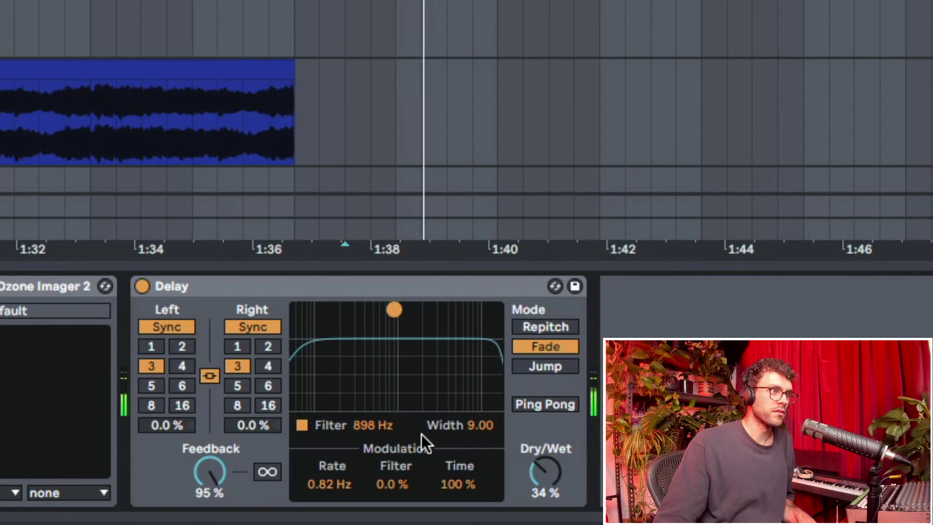
# - Compare Jump mode with Fade at a feedback of 81%, and try the Delay's Ping Pong option
pyautogui.click(544, 363)
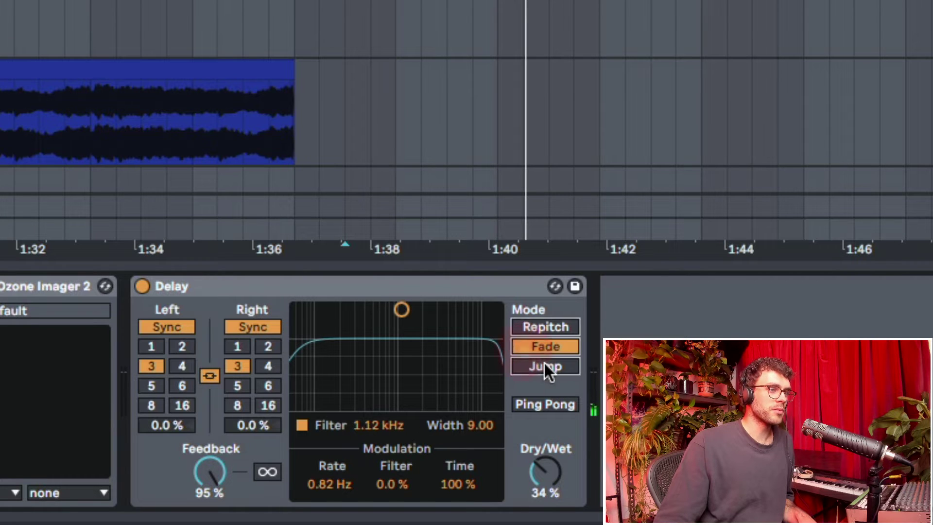
pyautogui.click(403, 310)
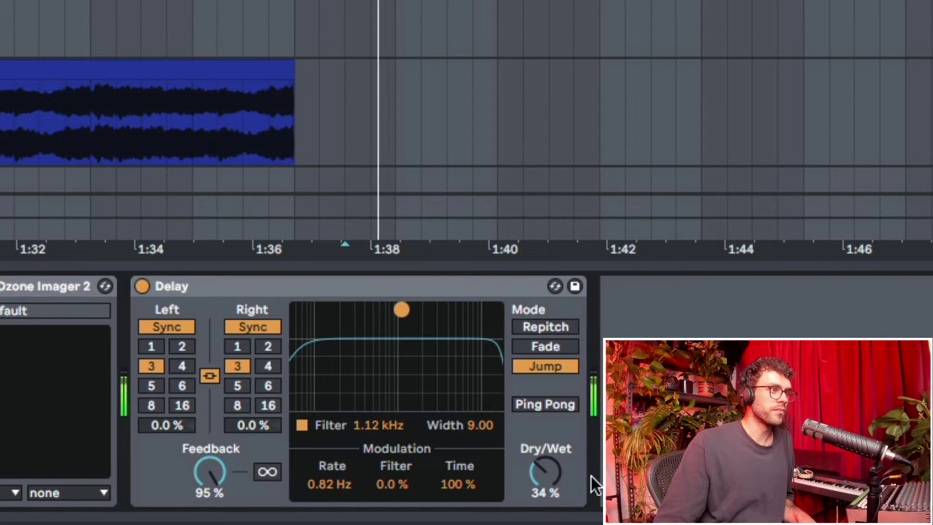
pyautogui.click(547, 347)
pyautogui.moveTo(407, 314); pyautogui.dragTo(404, 316)
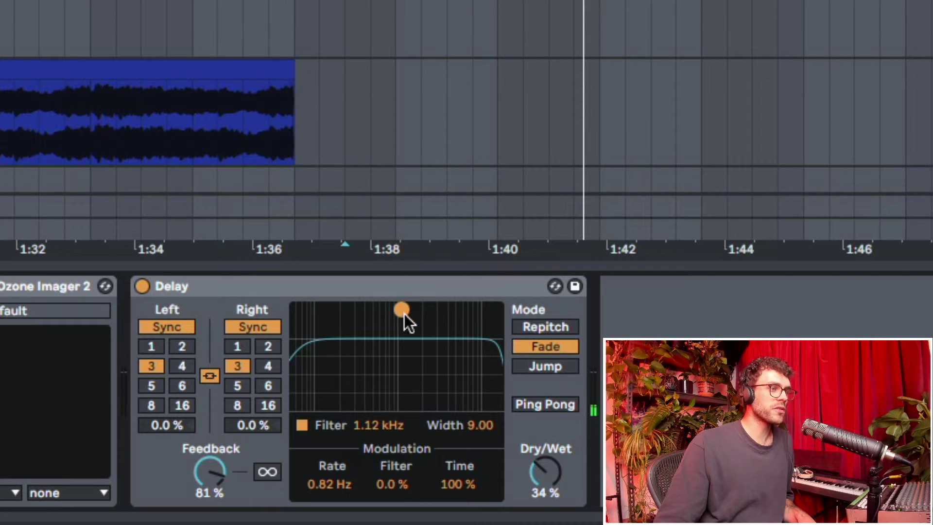
pyautogui.click(548, 405)
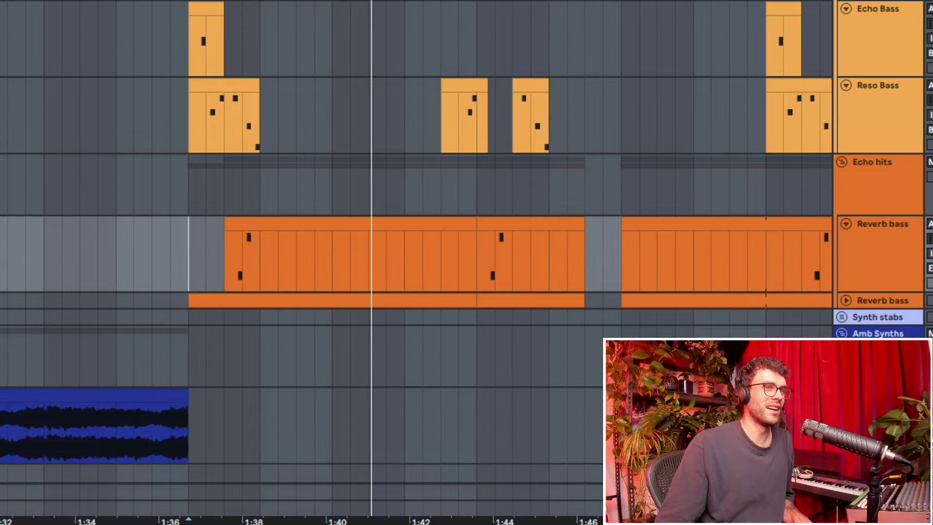
# - Add Echo after Ozone Imager 2 in the track's device chain and set its feedback to 65%
pyautogui.click(233, 256)
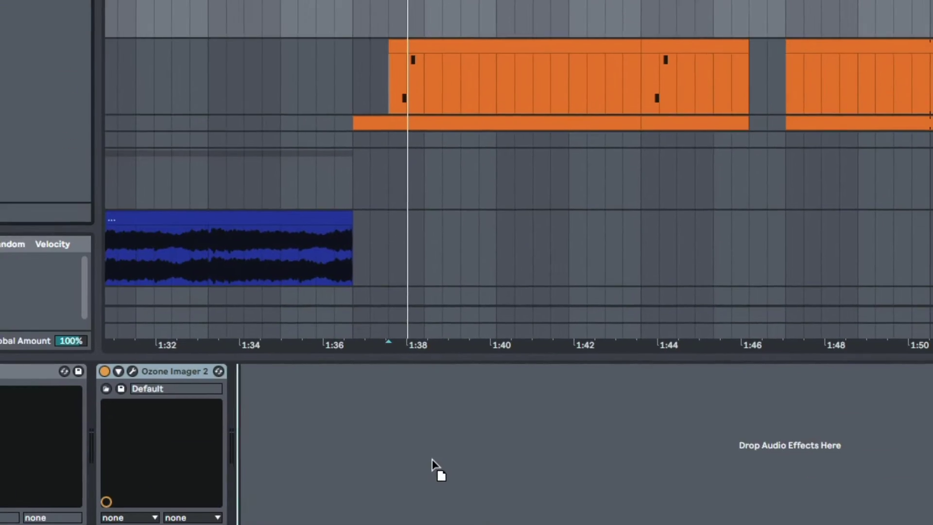
pyautogui.moveTo(436, 471); pyautogui.dragTo(437, 466)
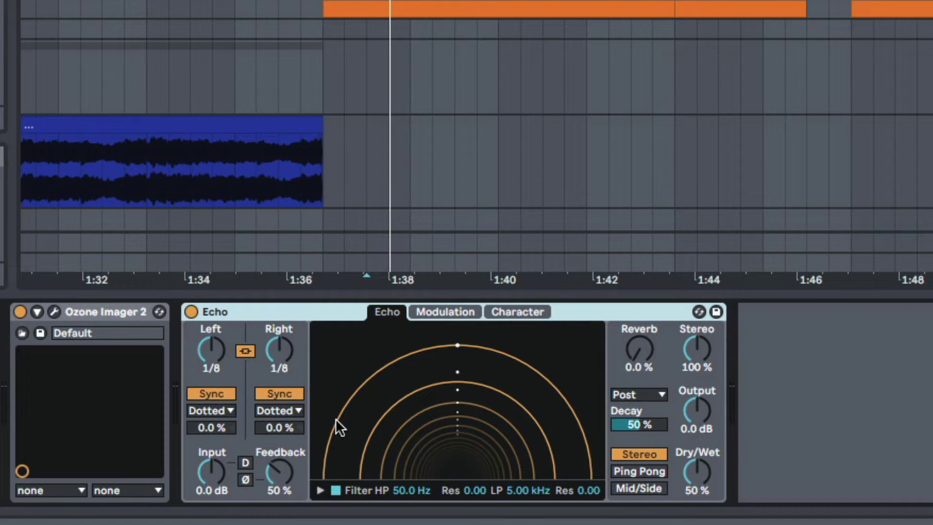
pyautogui.moveTo(335, 418); pyautogui.dragTo(297, 327)
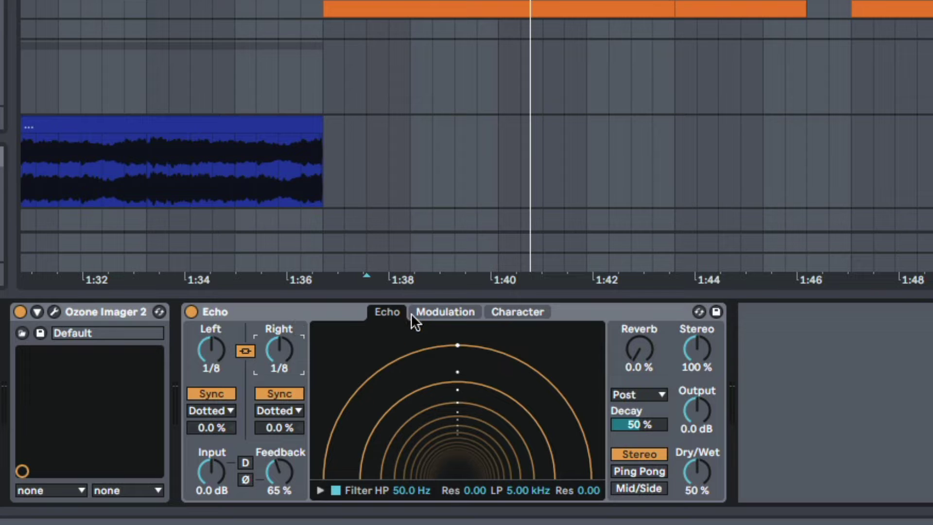
# - Review Echo's Modulation and Character settings and return to its main Echo view
pyautogui.click(432, 311)
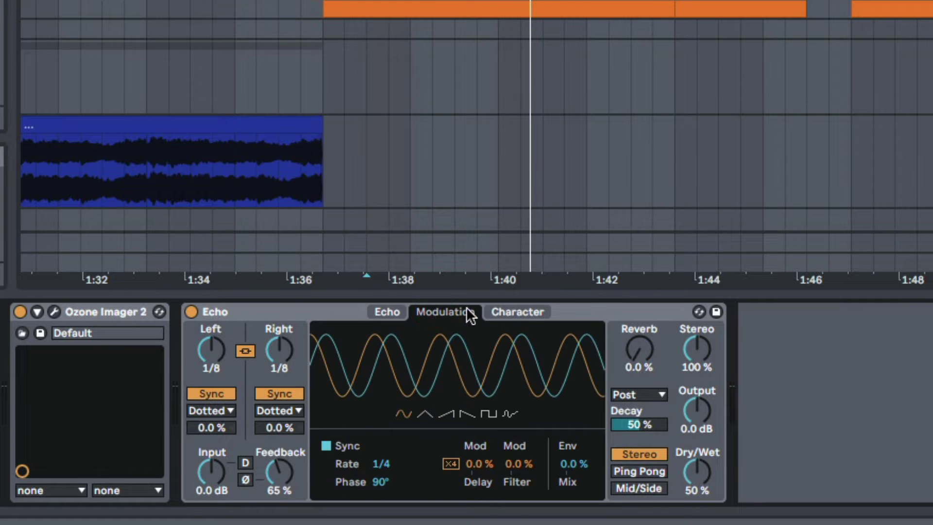
pyautogui.click(525, 312)
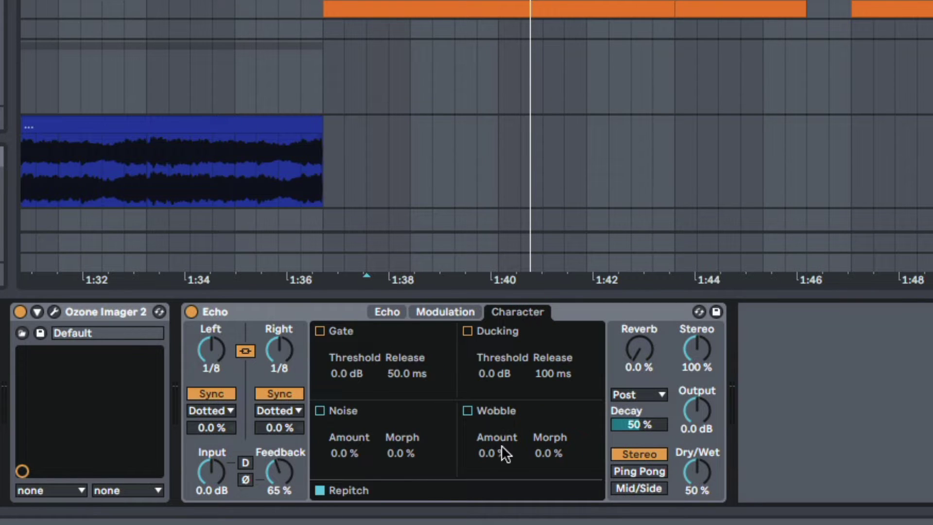
pyautogui.click(388, 314)
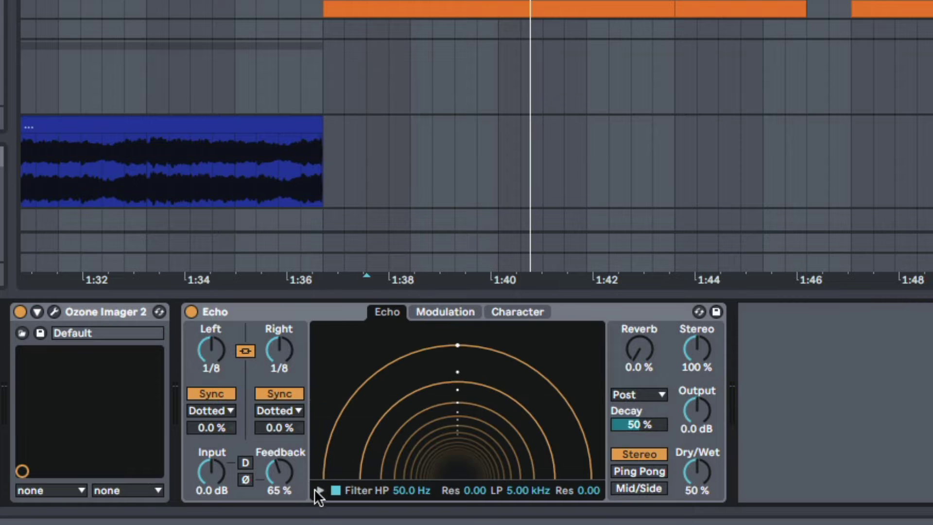
# - Show Echo's filter curve and set the high-pass to about 401 Hz with resonance 0.20 and the low-pass to about 4.65 kHz
pyautogui.click(318, 490)
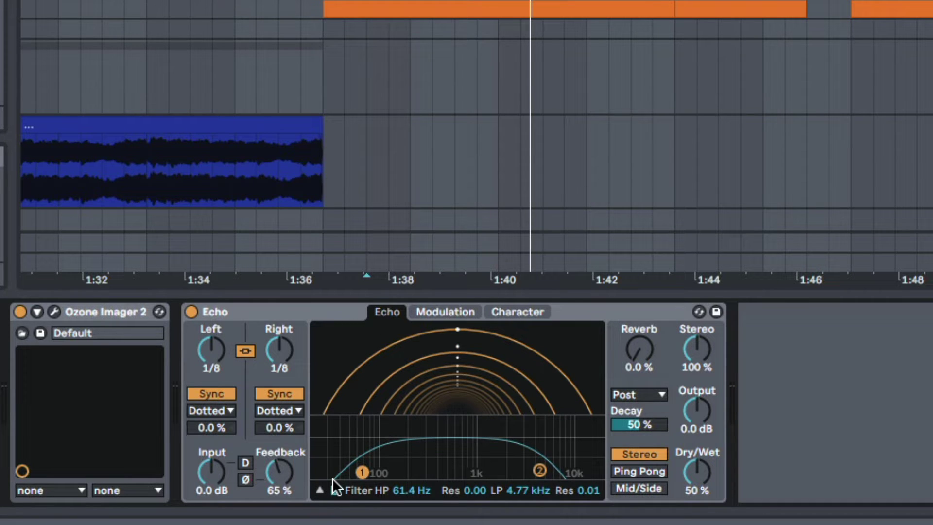
pyautogui.moveTo(361, 468); pyautogui.dragTo(365, 452)
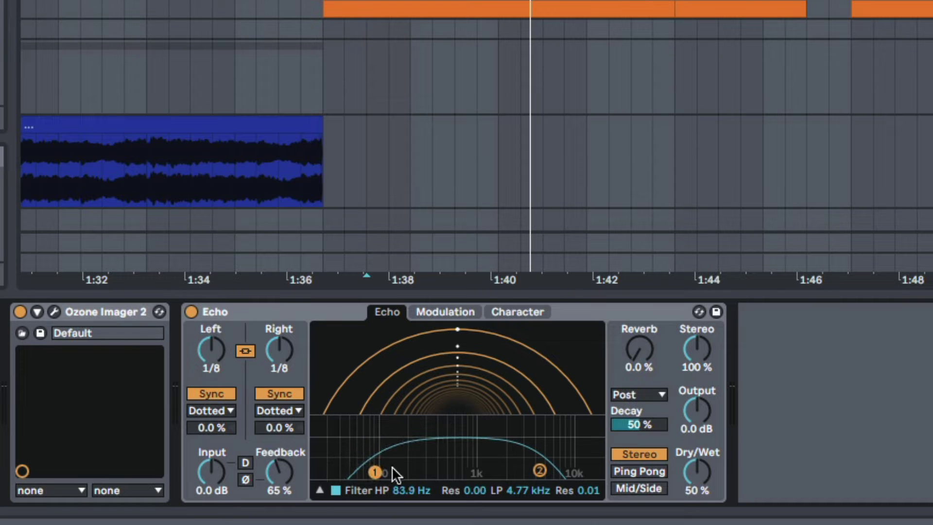
pyautogui.moveTo(541, 468)
pyautogui.mouseDown()
pyautogui.moveTo(531, 436)
pyautogui.moveTo(539, 470)
pyautogui.mouseUp()
pyautogui.moveTo(375, 472); pyautogui.dragTo(429, 468)
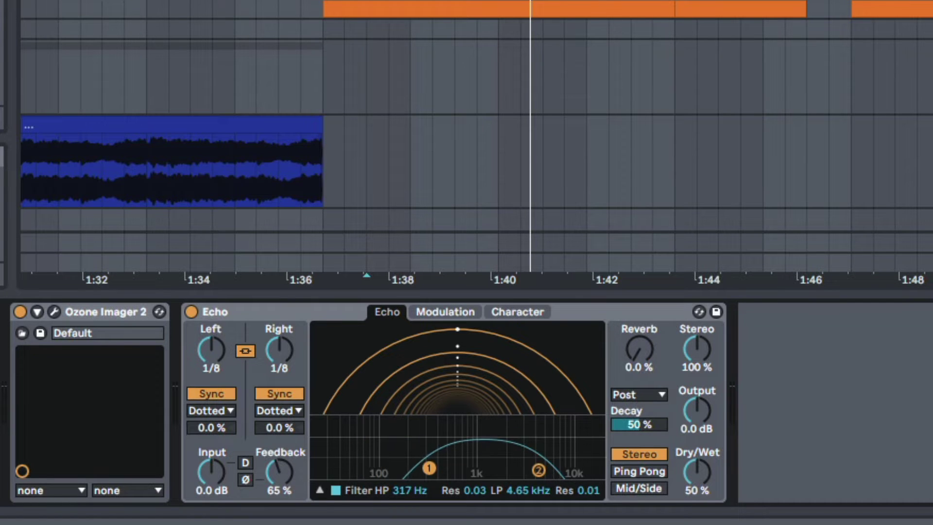
pyautogui.moveTo(421, 421); pyautogui.dragTo(454, 423)
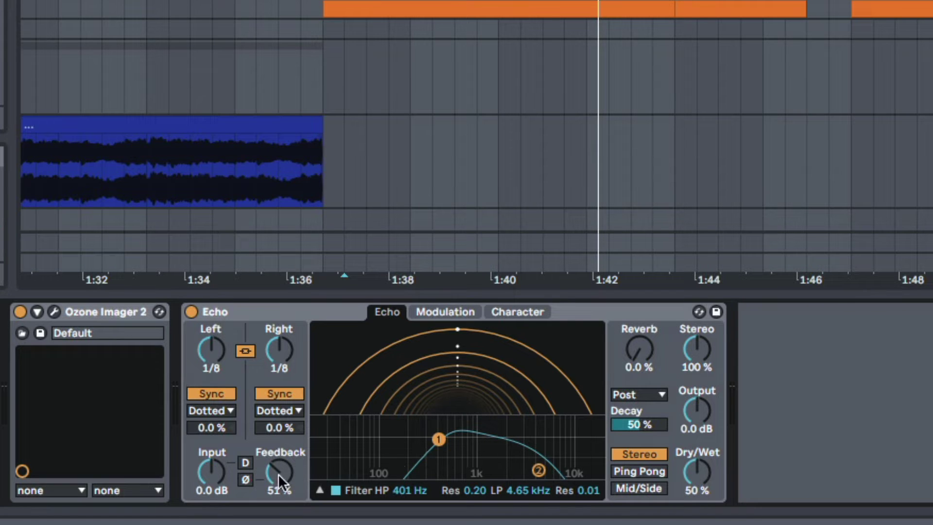
# - Push Echo's feedback up to 150% and bring it back down to a moderate level
pyautogui.moveTo(280, 481); pyautogui.dragTo(280, 436)
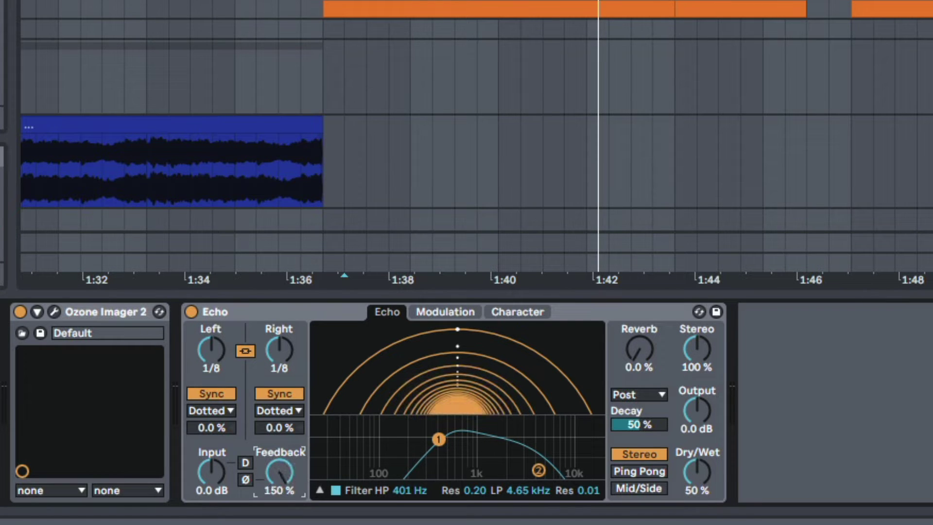
pyautogui.moveTo(280, 471); pyautogui.dragTo(279, 511)
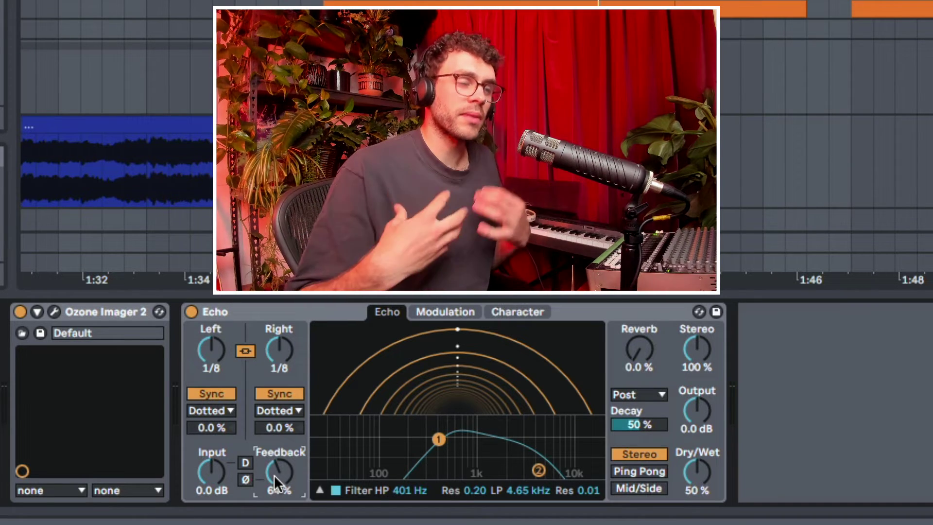
# - Set Echo's feedback to 69% and reverb to 79%, keep the reverb placement at Post, and play the track
pyautogui.moveTo(275, 477)
pyautogui.mouseDown()
pyautogui.moveTo(275, 456)
pyautogui.moveTo(275, 471)
pyautogui.mouseUp()
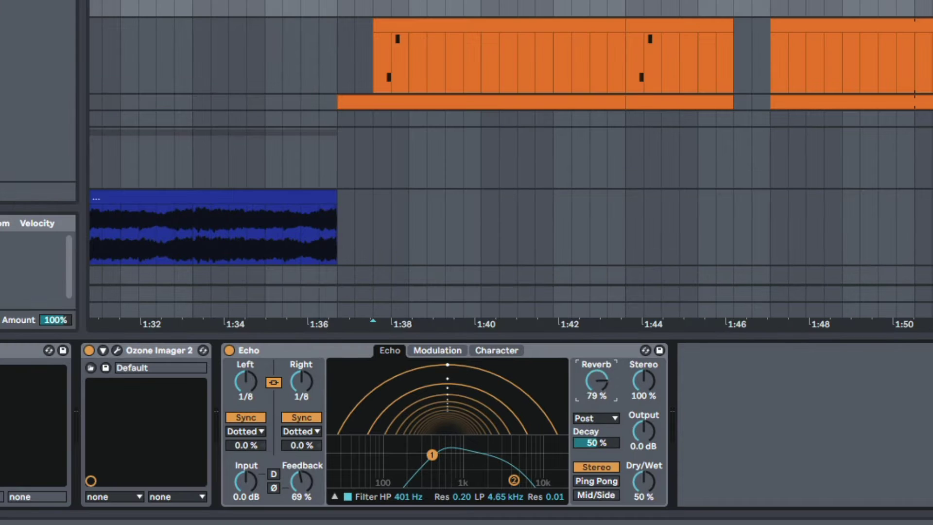
pyautogui.click(612, 418)
pyautogui.click(608, 414)
pyautogui.press('space')
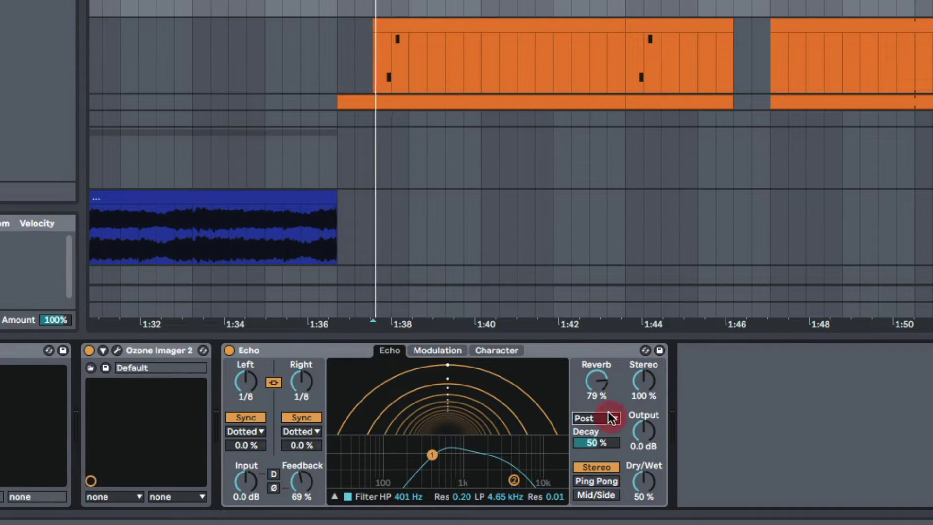
# - Enable Wobble in Echo's Character settings, set its amount to 42%, and play the result with reverb at 0%
pyautogui.click(497, 350)
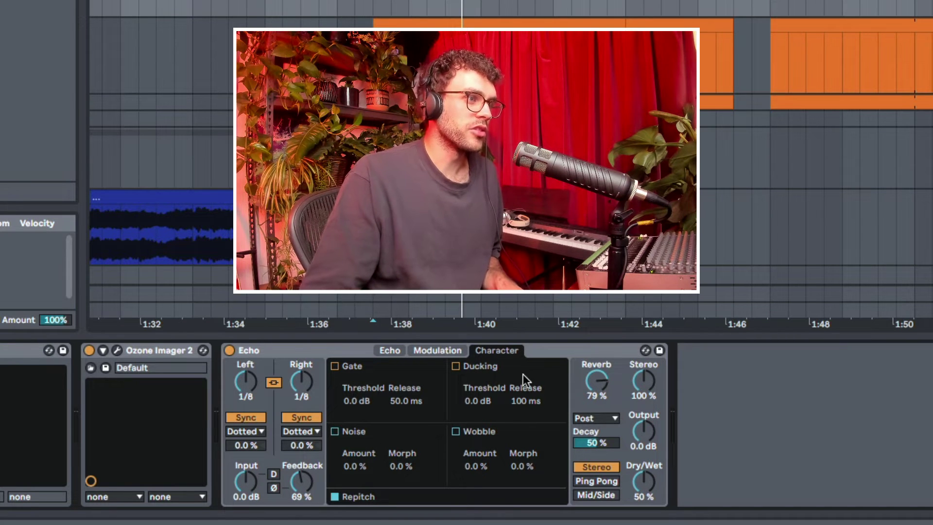
pyautogui.click(456, 431)
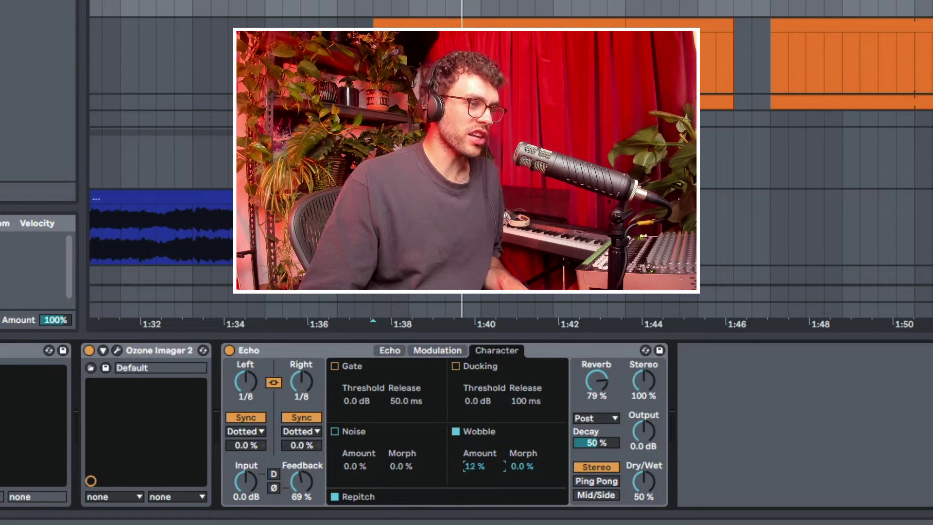
pyautogui.press('space')
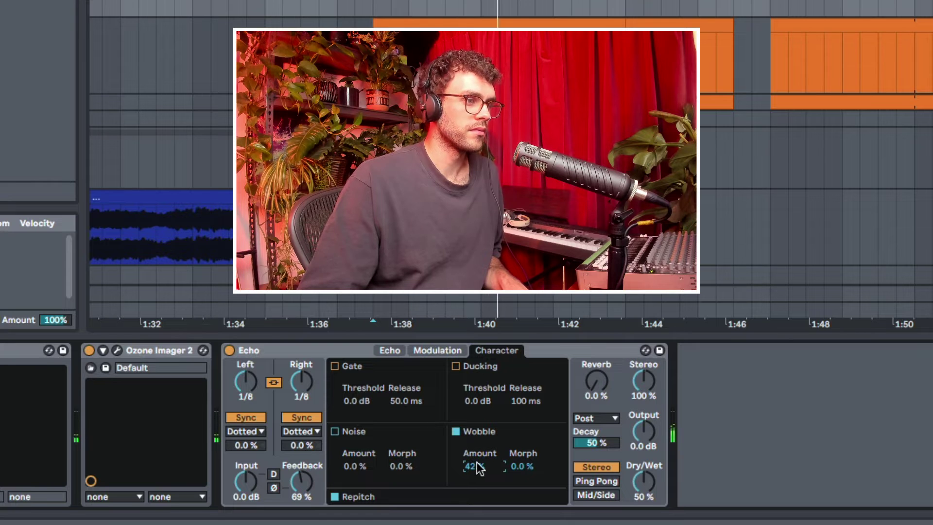
# - Enable Echo's Ducking, audition a threshold of -60 dB, and set the threshold to -22 dB
pyautogui.click(455, 366)
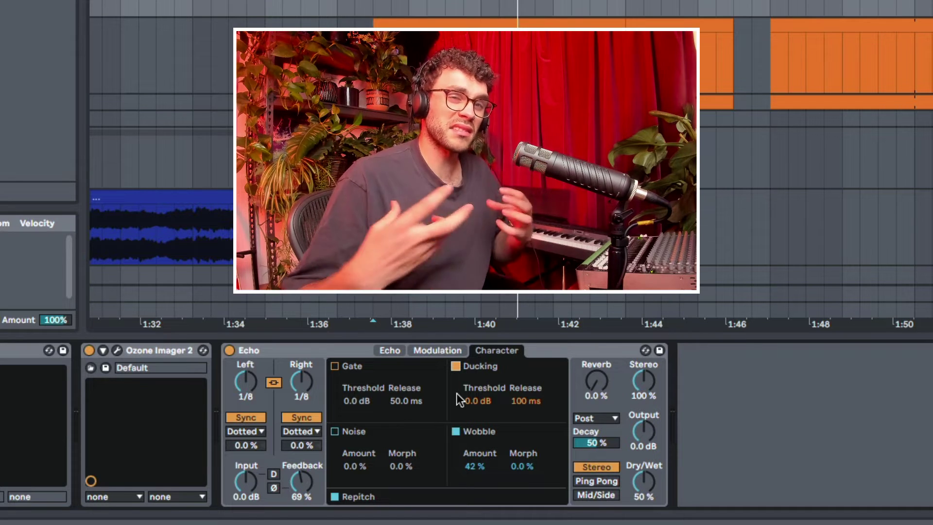
pyautogui.moveTo(458, 394); pyautogui.dragTo(457, 437)
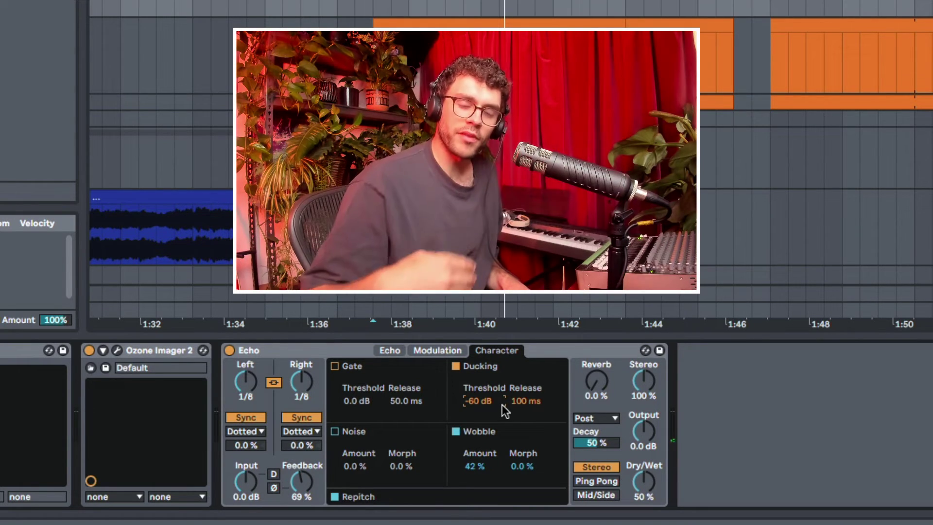
pyautogui.press('space')
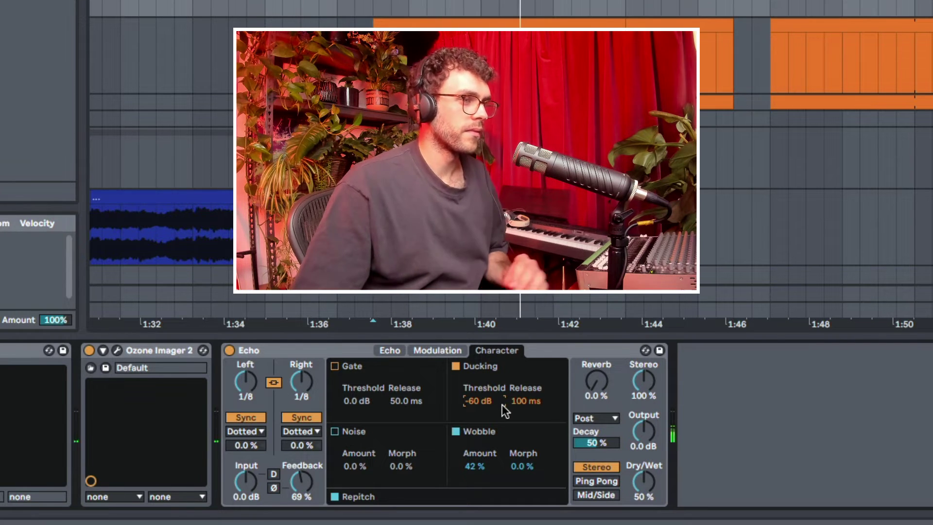
pyautogui.moveTo(505, 410); pyautogui.dragTo(475, 380)
# - Turn on Echo's Noise with an amount of 87% and compare the sound with Noise off and on
pyautogui.click(334, 431)
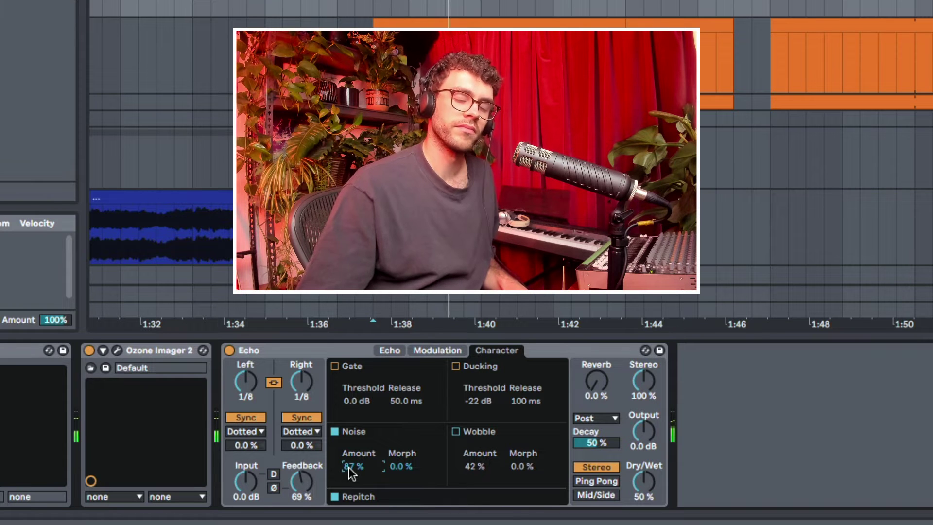
pyautogui.click(334, 431)
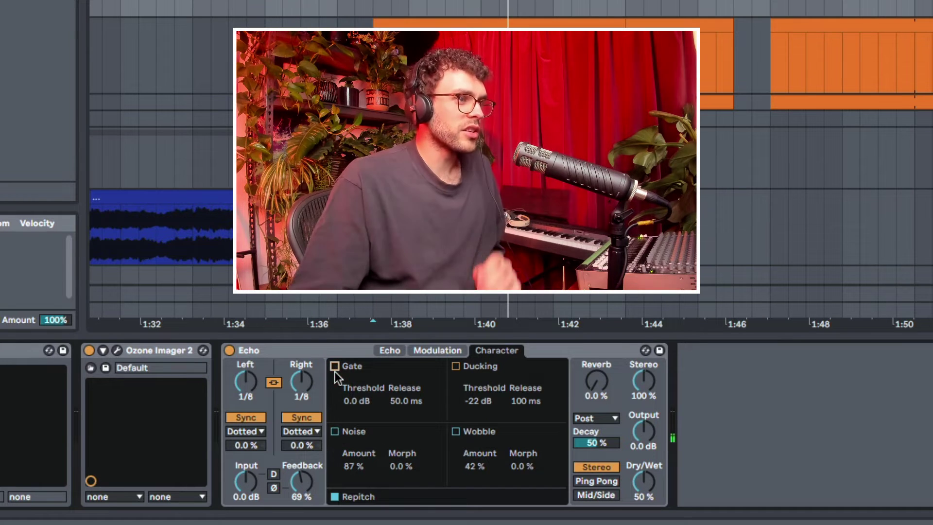
pyautogui.click(335, 366)
pyautogui.click(334, 431)
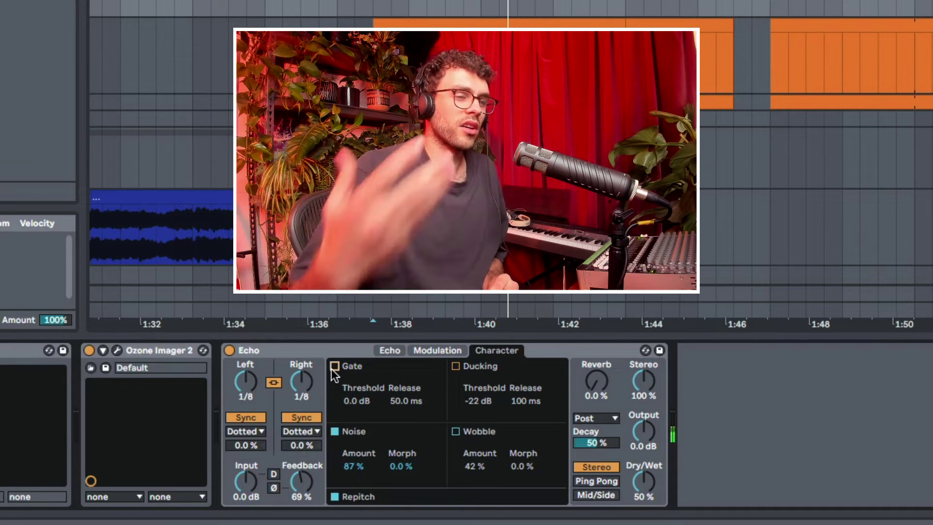
# - Enable Echo's Gate with a -40 dB threshold and 434 ms release, and reduce the Noise amount to 23% during playback
pyautogui.click(335, 368)
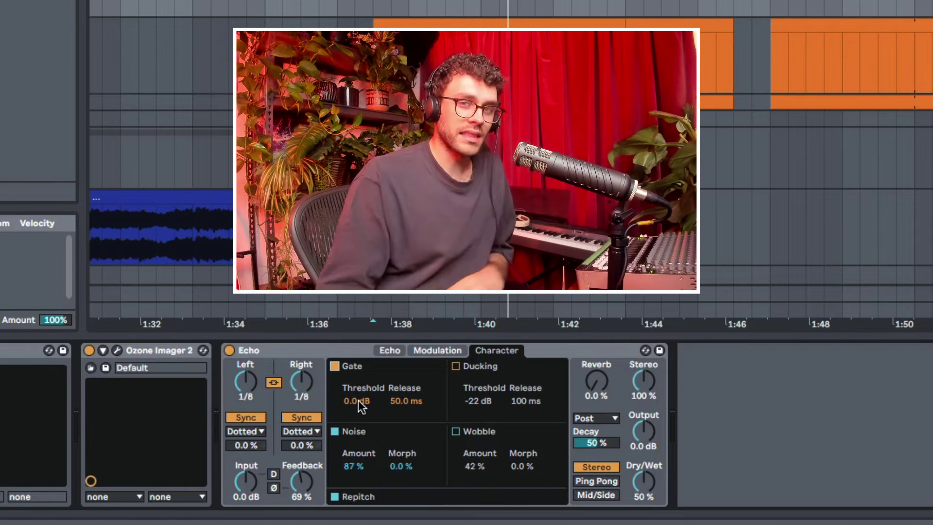
pyautogui.moveTo(358, 400); pyautogui.dragTo(359, 396)
pyautogui.press('space')
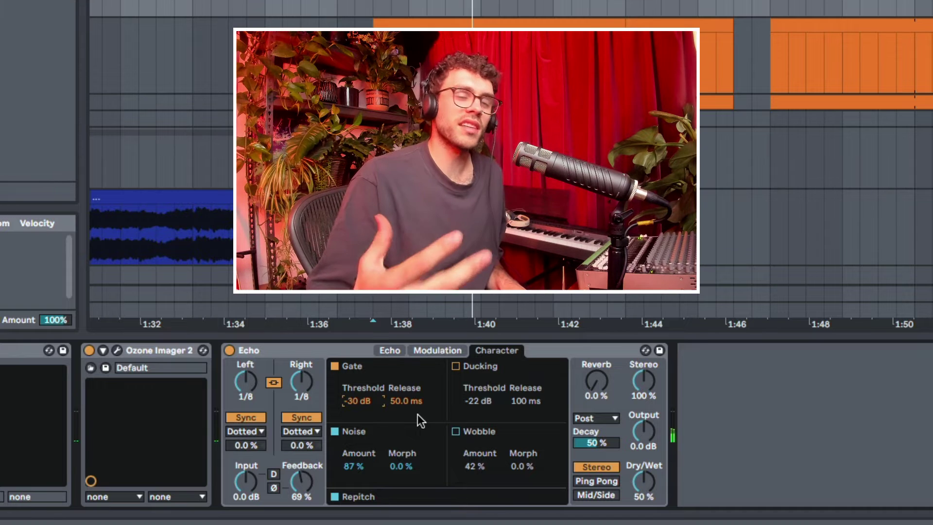
pyautogui.moveTo(405, 401); pyautogui.dragTo(405, 376)
pyautogui.moveTo(357, 400); pyautogui.dragTo(362, 468)
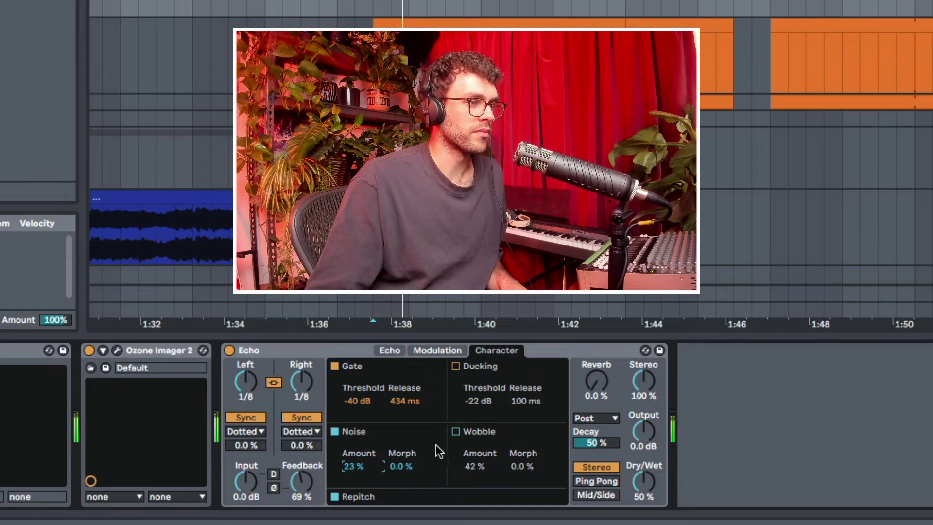
# - Raise Echo's Noise amount to 27% and turn on both Wobble and Ducking
pyautogui.scroll(4, 355, 466)
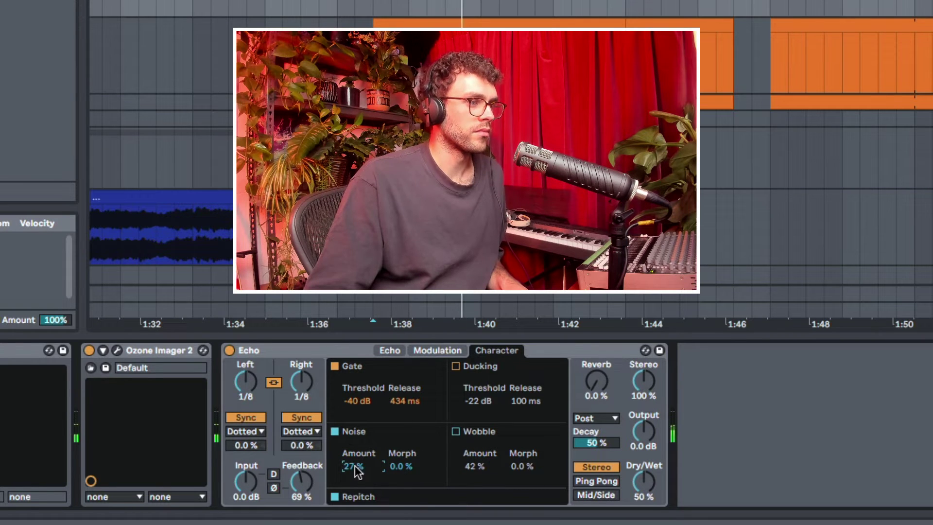
pyautogui.click(456, 430)
pyautogui.click(455, 366)
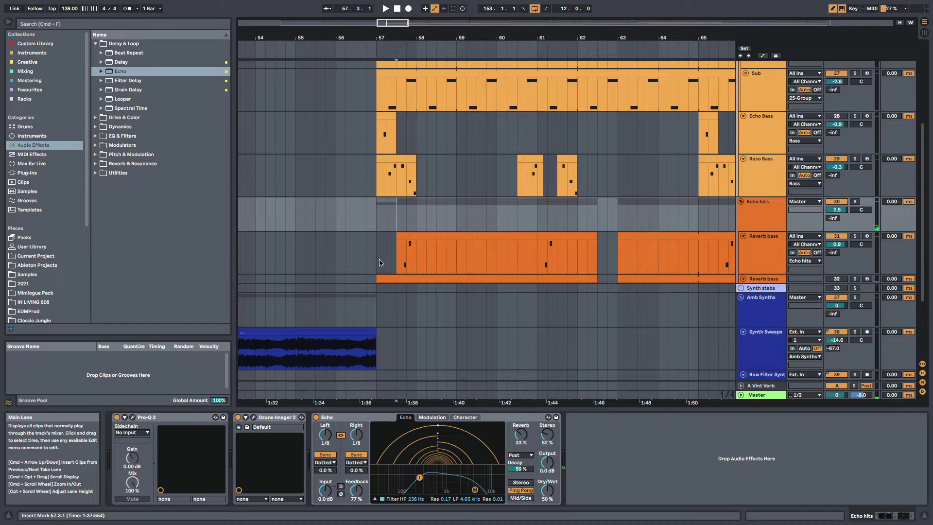
# - Play the Echo hits section from around bar 57 to listen to Echo in Ping Pong mode
pyautogui.moveTo(380, 263); pyautogui.dragTo(506, 260)
pyautogui.press('space')
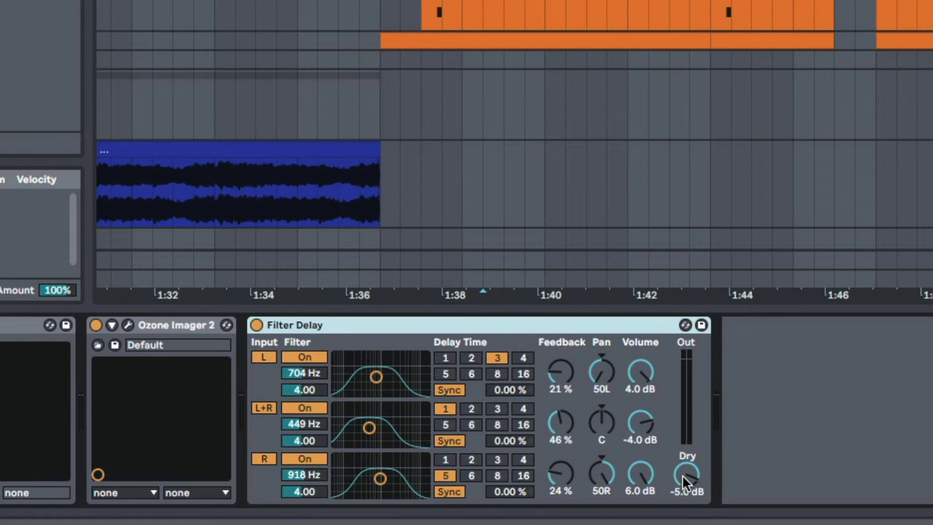
# - Set Filter Delay's Dry level to 0.0 dB, the L filter to 3.80 kHz at 6.00, and the L+R filter to 749 Hz at 7.25
pyautogui.moveTo(685, 479); pyautogui.dragTo(685, 501)
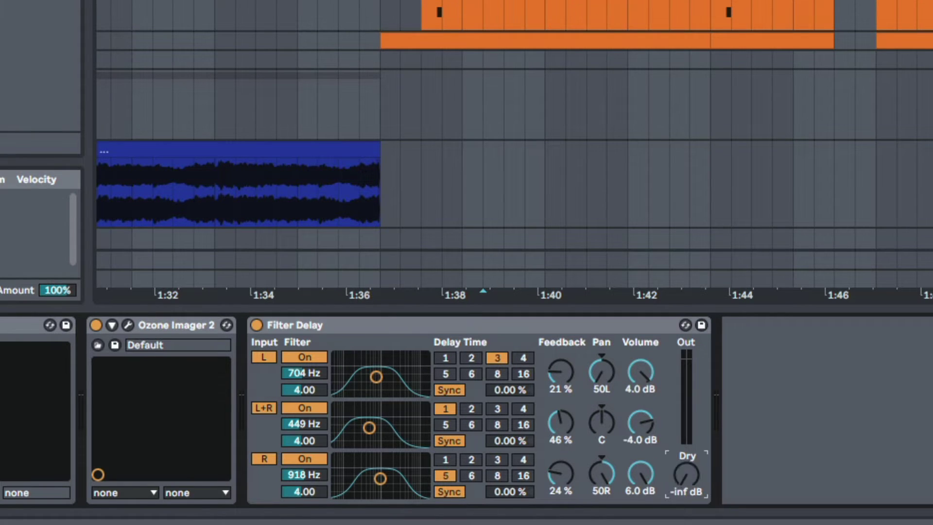
pyautogui.press('Up')
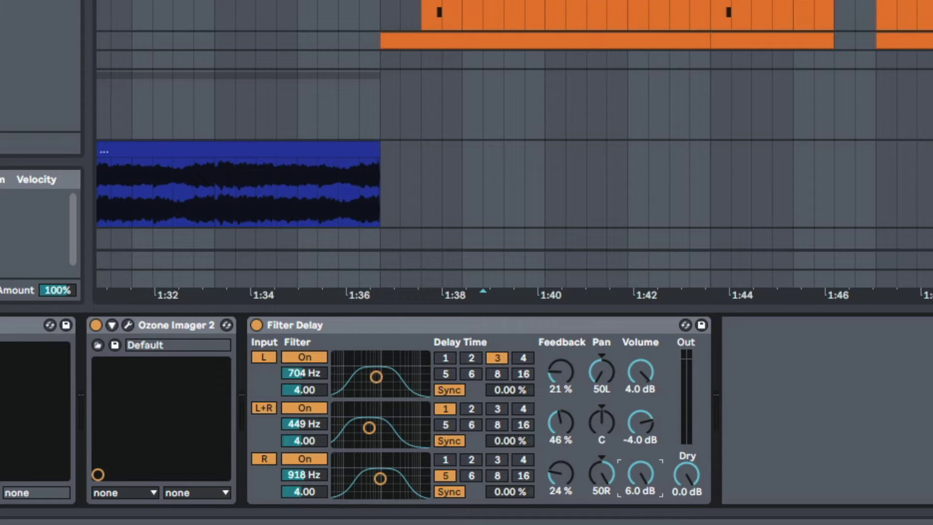
pyautogui.moveTo(364, 418); pyautogui.dragTo(367, 368)
pyautogui.moveTo(364, 418)
pyautogui.mouseDown()
pyautogui.moveTo(382, 439)
pyautogui.moveTo(377, 414)
pyautogui.mouseUp()
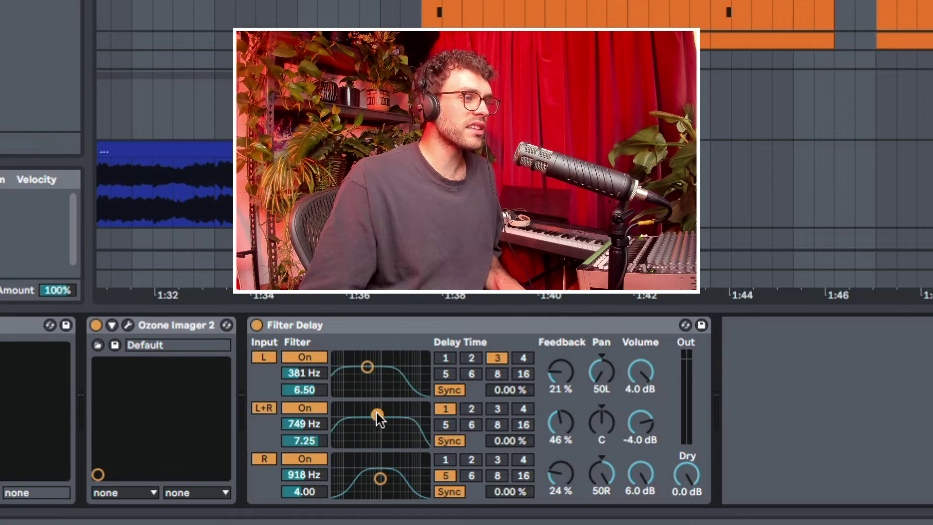
pyautogui.moveTo(368, 367); pyautogui.dragTo(401, 368)
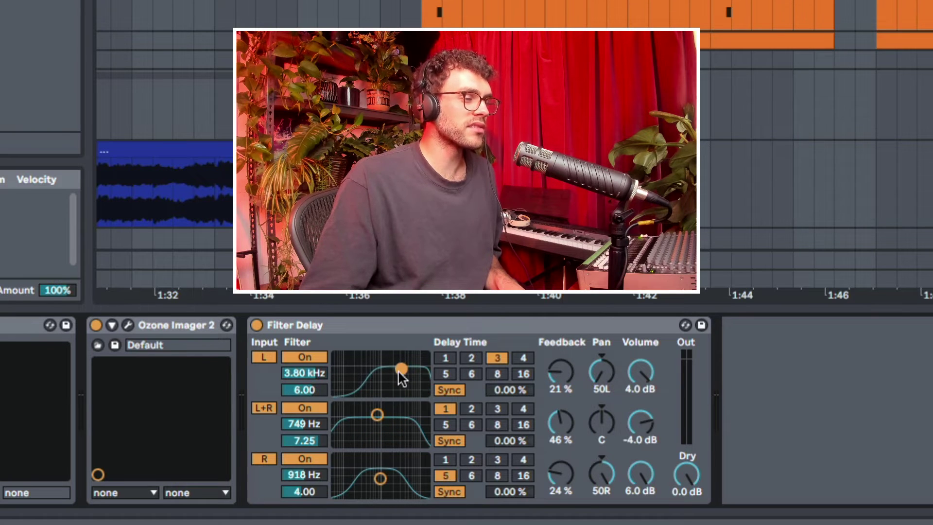
pyautogui.click(410, 332)
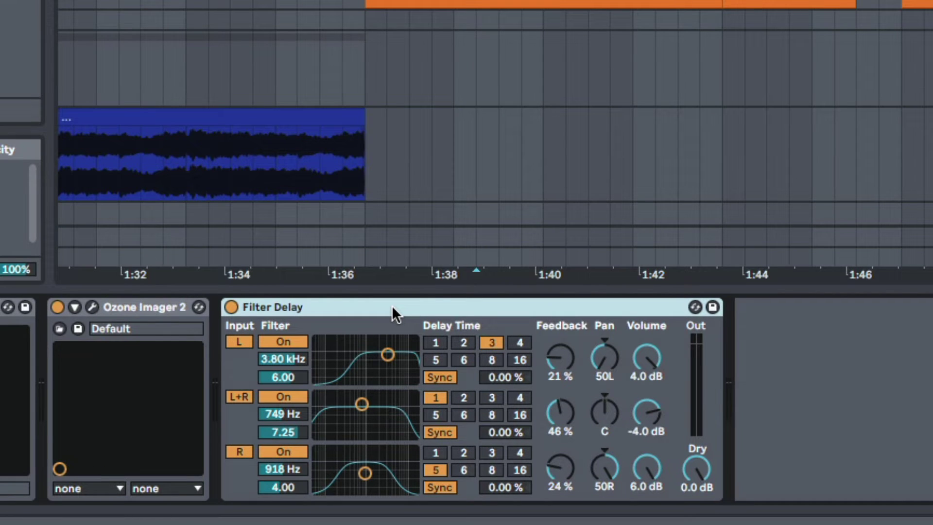
# - Lower all three Filter Delay line volumes to -inf dB and play only the dry signal
pyautogui.moveTo(641, 360); pyautogui.dragTo(648, 444)
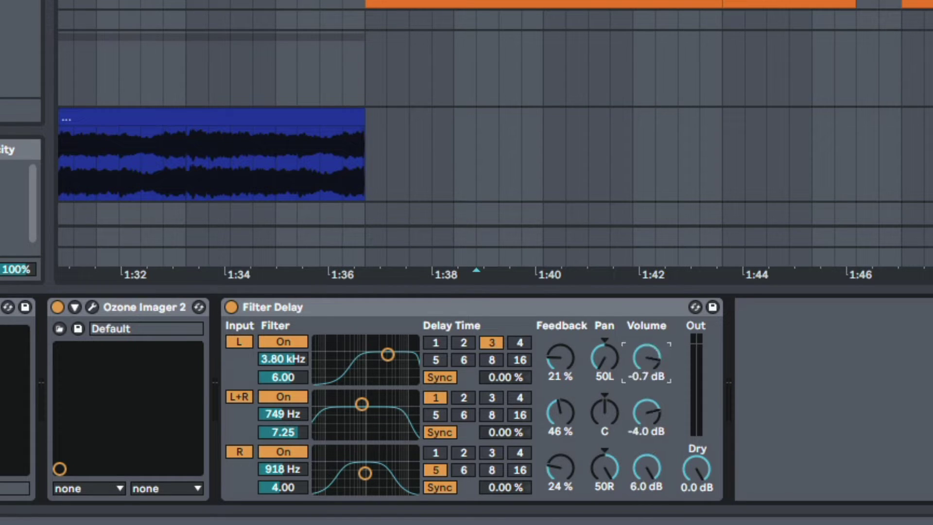
pyautogui.moveTo(651, 416); pyautogui.dragTo(651, 442)
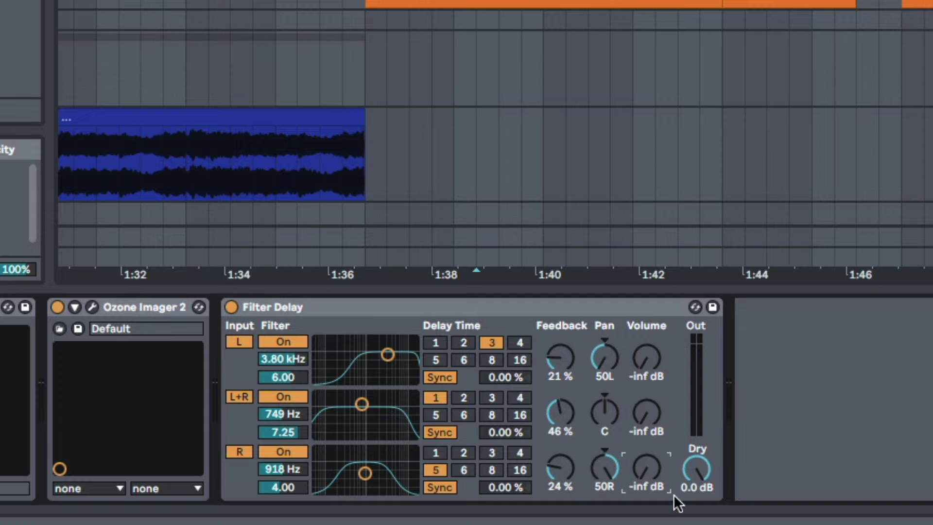
pyautogui.click(692, 467)
pyautogui.press('space')
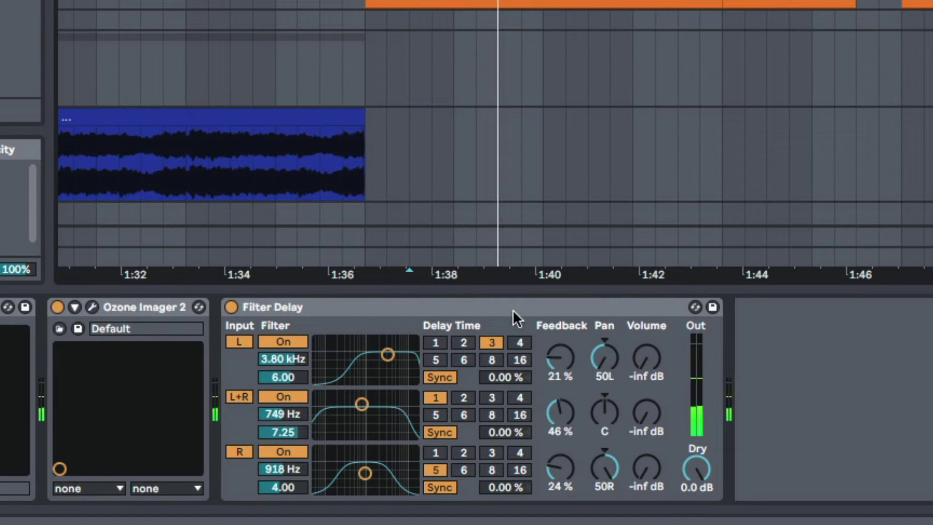
# - Set the Filter Delay volumes to -7.3 dB for L, -11 dB for L+R and -6.1 dB for R, and play the result
pyautogui.moveTo(646, 358); pyautogui.dragTo(646, 350)
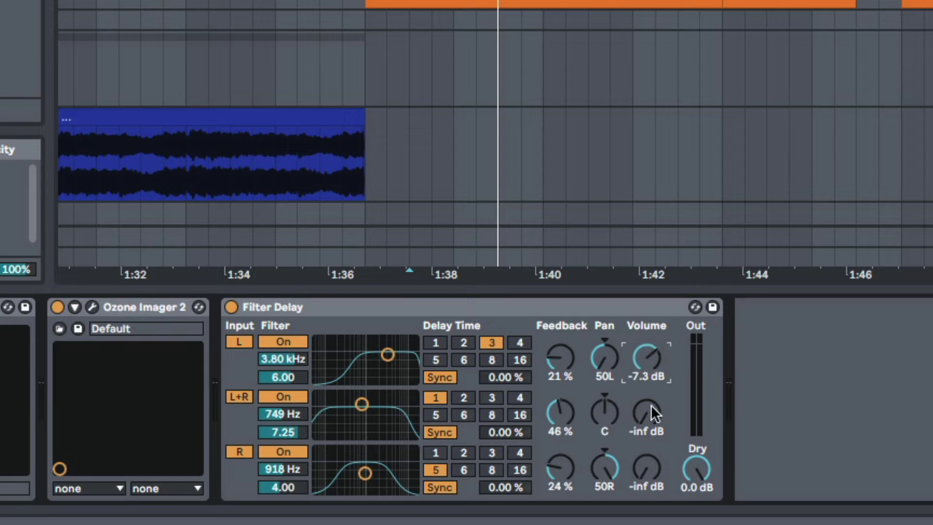
pyautogui.moveTo(653, 413); pyautogui.dragTo(653, 396)
pyautogui.moveTo(646, 468)
pyautogui.mouseDown()
pyautogui.moveTo(646, 452)
pyautogui.moveTo(645, 465)
pyautogui.mouseUp()
pyautogui.press('space')
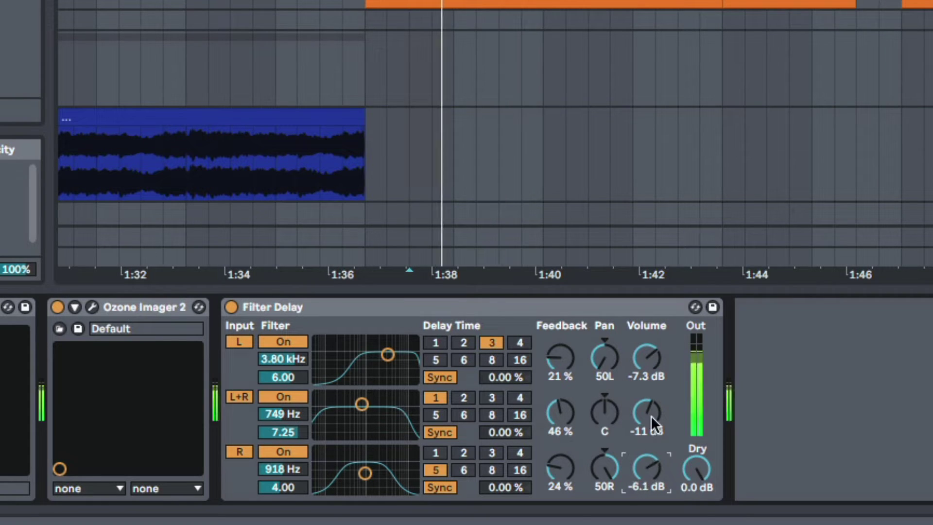
pyautogui.click(329, 316)
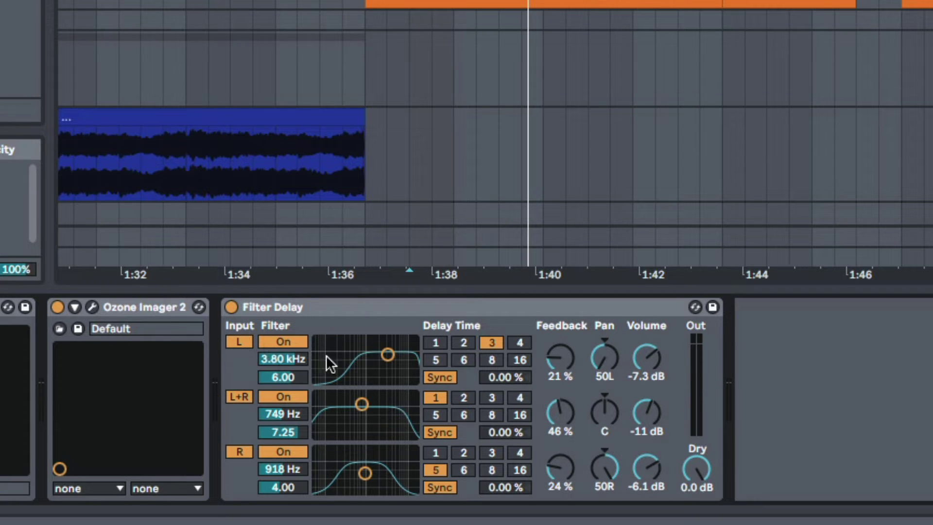
# - Narrow the Filter Delay bands to 4.65 kHz at 3.00 for L, about 1.29 kHz for L+R and 3.32 kHz at 3.25 for R
pyautogui.moveTo(361, 404); pyautogui.dragTo(374, 417)
pyautogui.moveTo(365, 473); pyautogui.dragTo(385, 476)
pyautogui.moveTo(379, 420); pyautogui.dragTo(369, 422)
pyautogui.moveTo(382, 359); pyautogui.dragTo(391, 367)
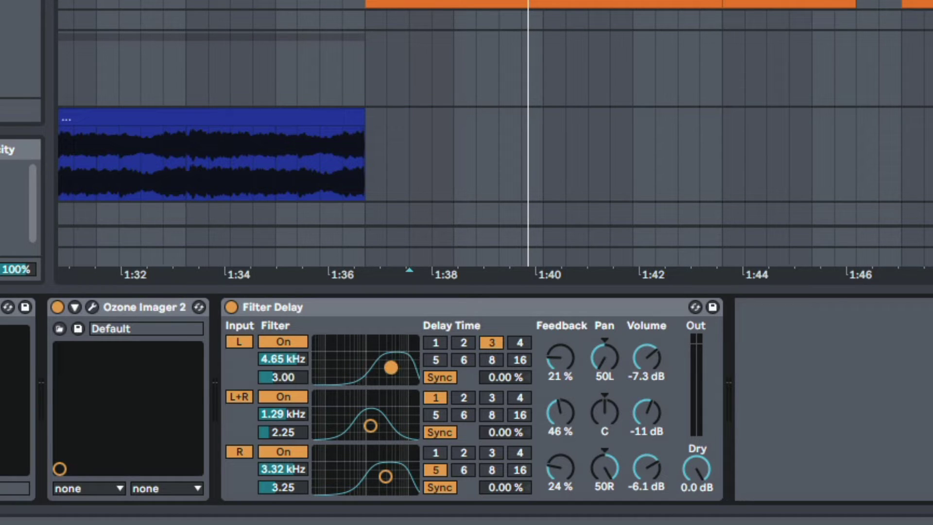
pyautogui.moveTo(369, 420); pyautogui.dragTo(367, 424)
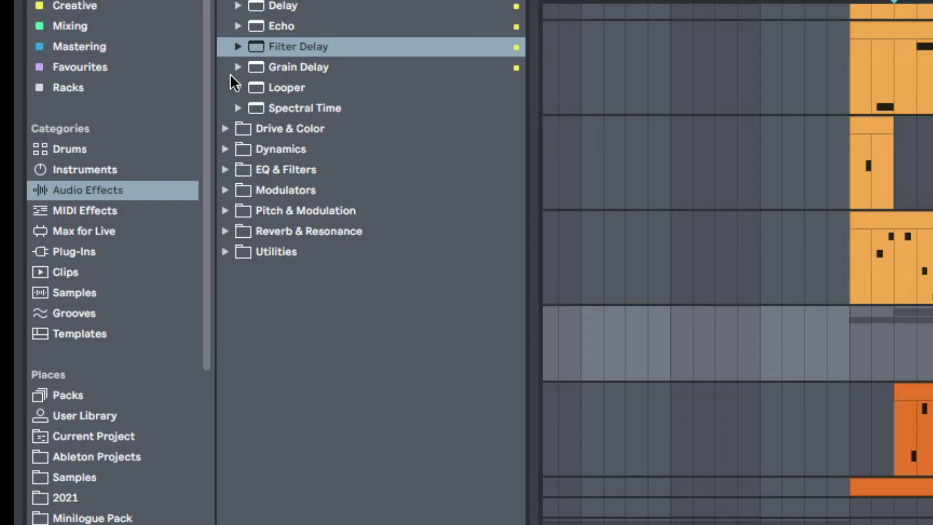
# - Load the Filter Delay preset Moving 3-5-6 onto the track and audition it
pyautogui.click(231, 47)
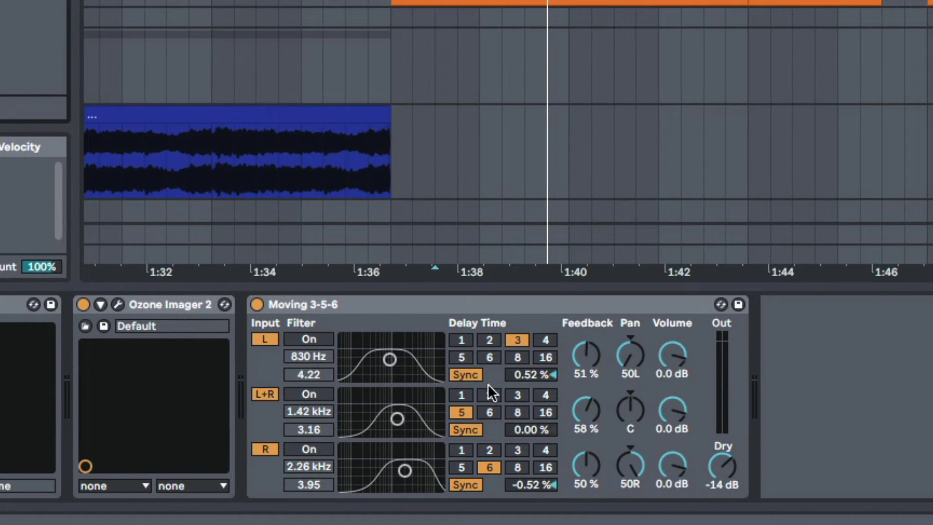
pyautogui.press('space')
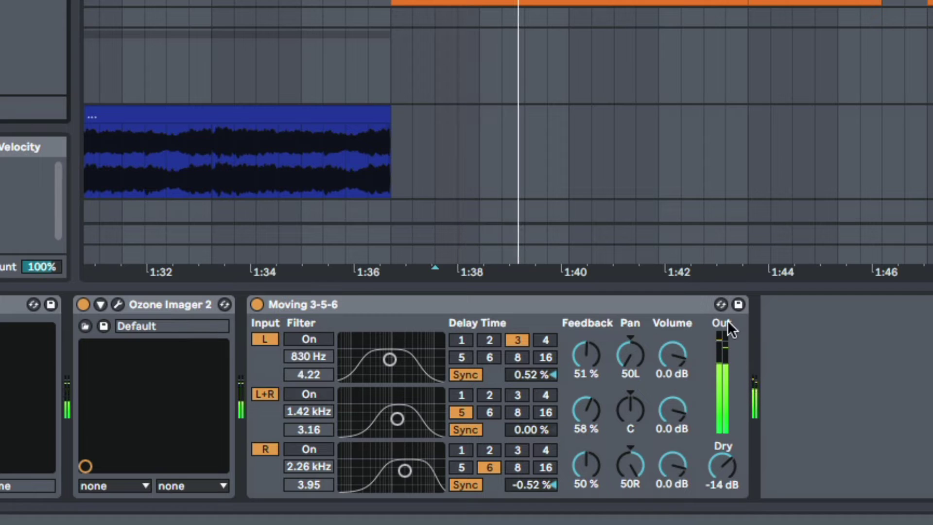
pyautogui.press('space')
# - Set the preset's Dry to 0.0 dB and its volumes to -5.7 dB for L, -2.9 dB for L+R and -5.4 dB for R, and play it
pyautogui.moveTo(733, 440); pyautogui.dragTo(733, 423)
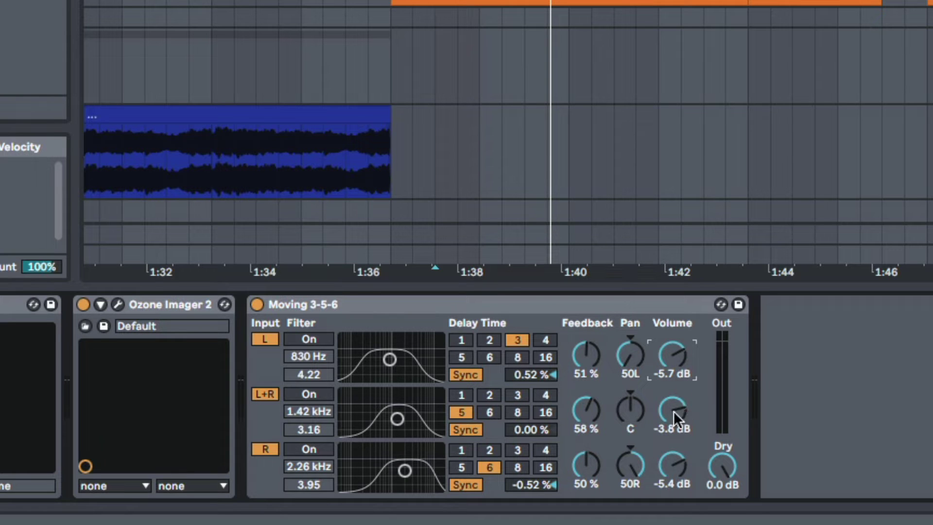
pyautogui.moveTo(674, 410); pyautogui.dragTo(672, 408)
pyautogui.press('space')
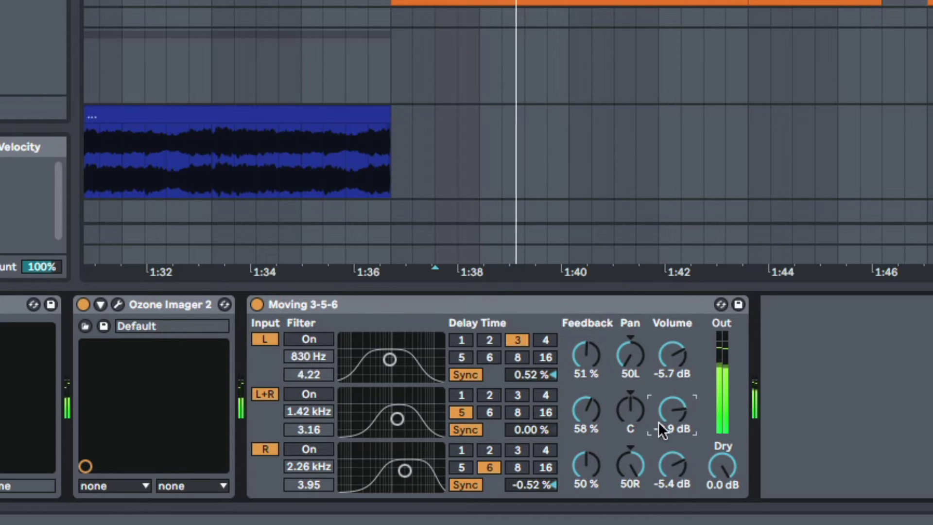
pyautogui.press('space')
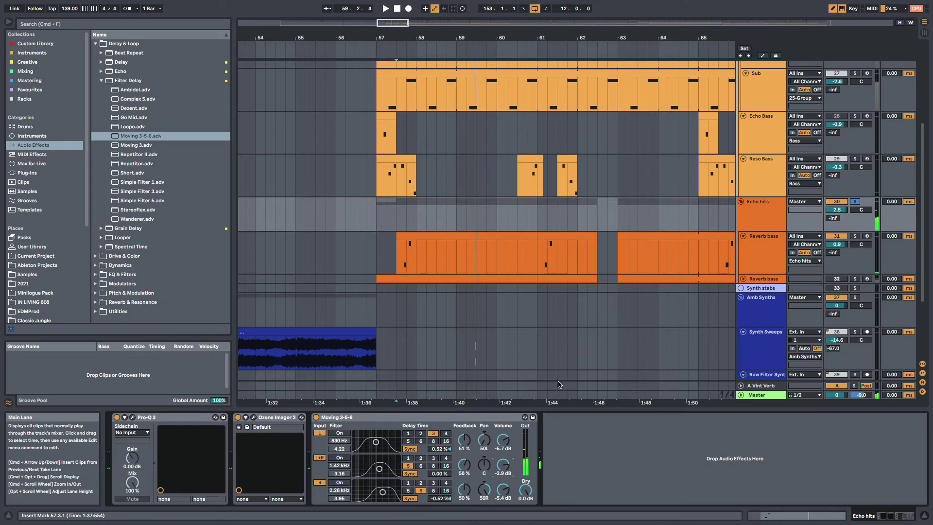
# - Enable the three Filter Delay filters and set L to 3.80 kHz at 1.75, L+R to 1.29 kHz at 4.50 and R to 2.90 kHz at 3.00
pyautogui.press('space')
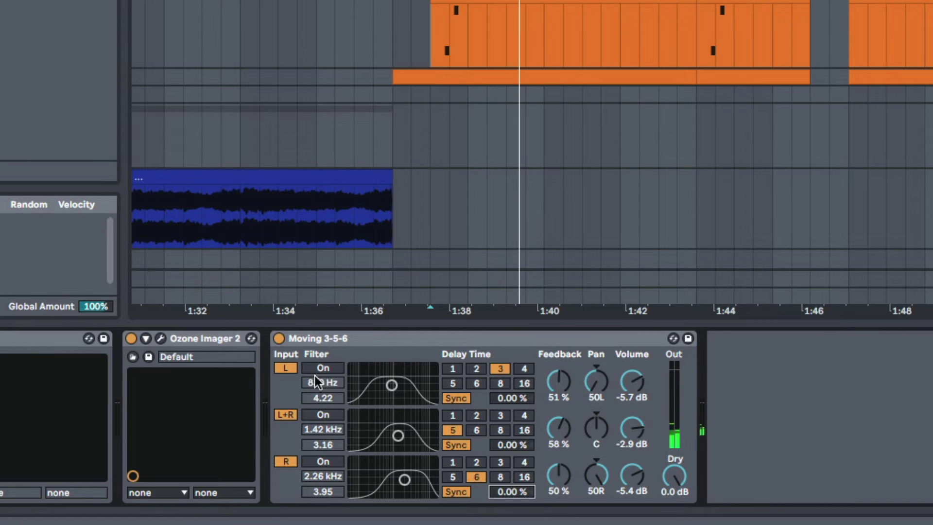
pyautogui.click(324, 416)
pyautogui.click(327, 461)
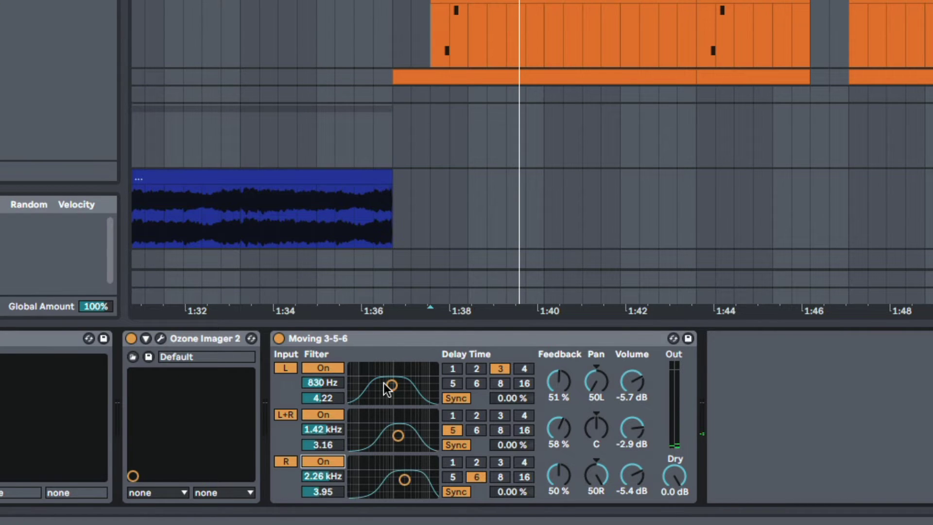
pyautogui.moveTo(392, 385); pyautogui.dragTo(412, 394)
pyautogui.moveTo(398, 435); pyautogui.dragTo(397, 431)
pyautogui.moveTo(404, 480); pyautogui.dragTo(410, 481)
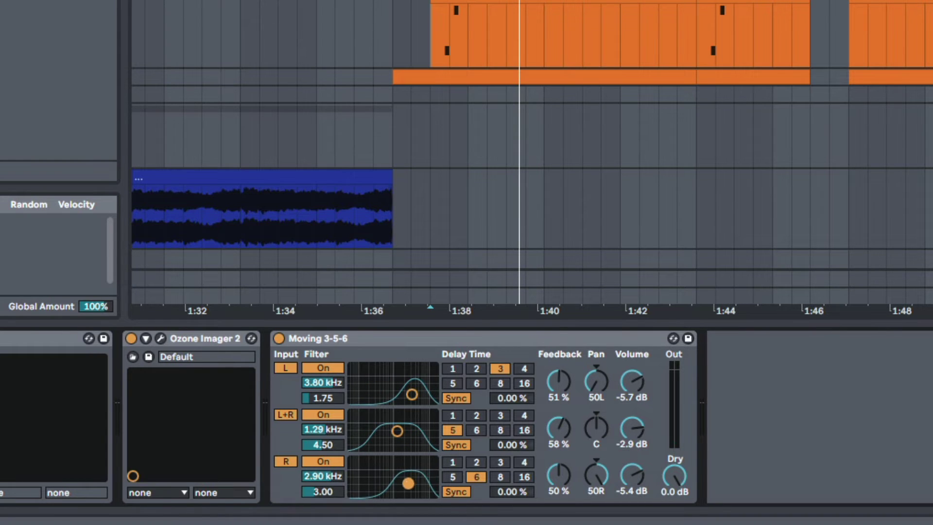
# - During playback, set Filter Delay's Dry to -7.9 dB and its volumes to -2.3 dB for L, -1.6 dB for L+R and -0.6 dB for R
pyautogui.press('space')
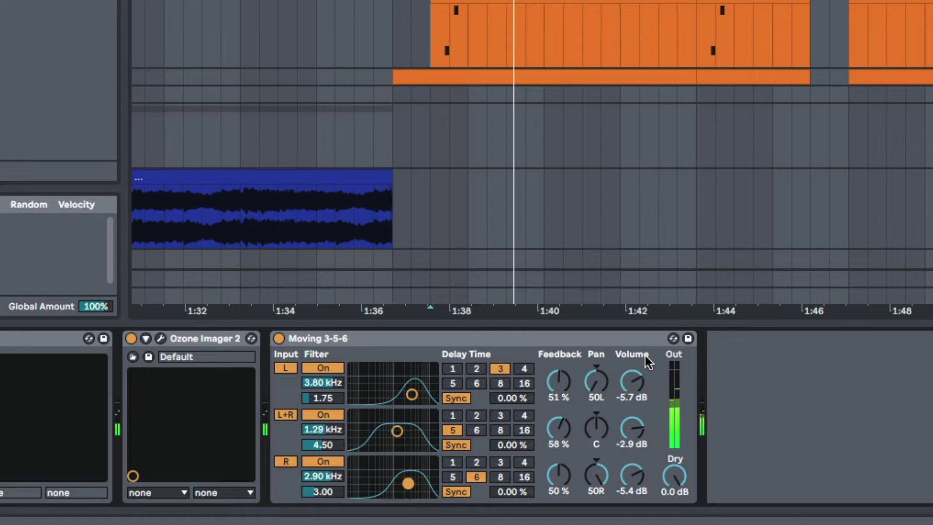
pyautogui.moveTo(672, 473)
pyautogui.mouseDown()
pyautogui.moveTo(673, 490)
pyautogui.moveTo(660, 463)
pyautogui.moveTo(629, 444)
pyautogui.moveTo(630, 467)
pyautogui.moveTo(631, 434)
pyautogui.mouseUp()
pyautogui.press('space')
pyautogui.press('space')
pyautogui.moveTo(631, 399); pyautogui.dragTo(630, 384)
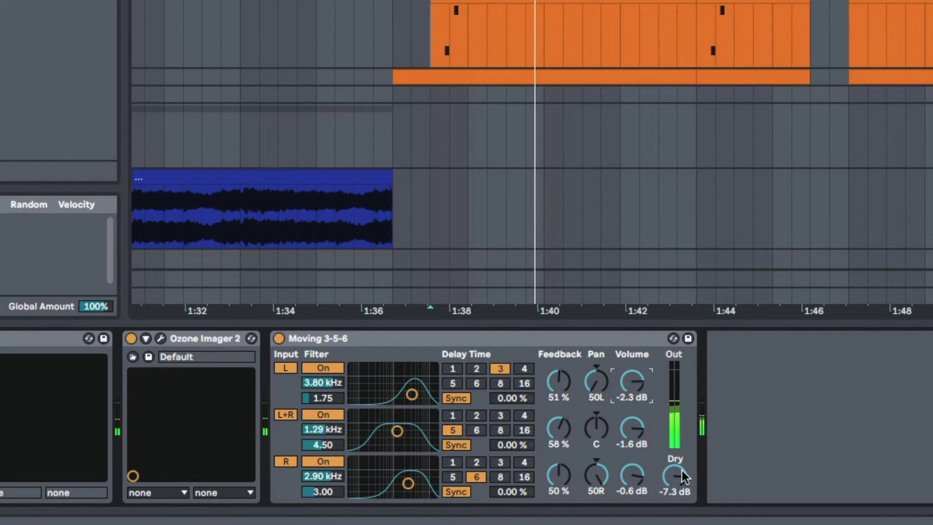
pyautogui.moveTo(681, 470)
pyautogui.mouseDown()
pyautogui.moveTo(681, 486)
pyautogui.moveTo(681, 471)
pyautogui.mouseUp()
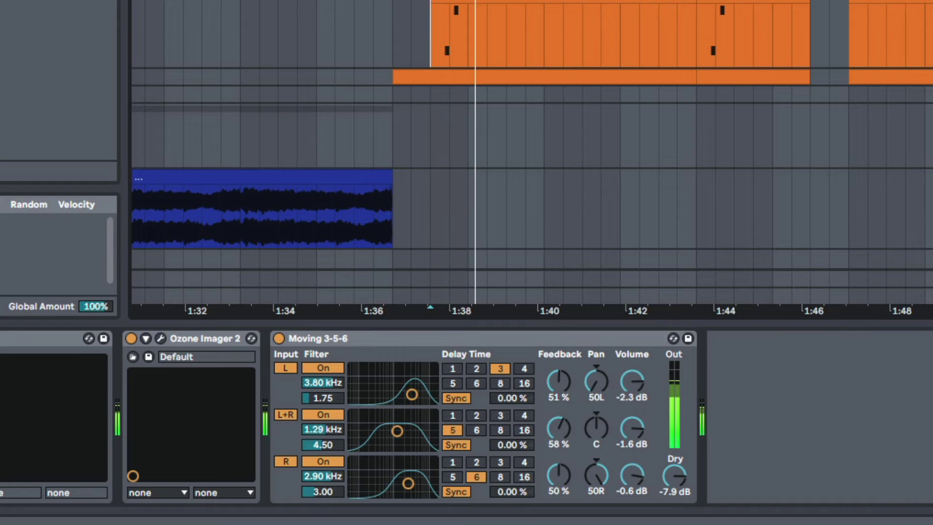
# - Replace the Filter Delay with a Grain Delay and set its Pitch to 12.0 and its synced delay time to 3
pyautogui.click(674, 476)
pyautogui.press('Delete')
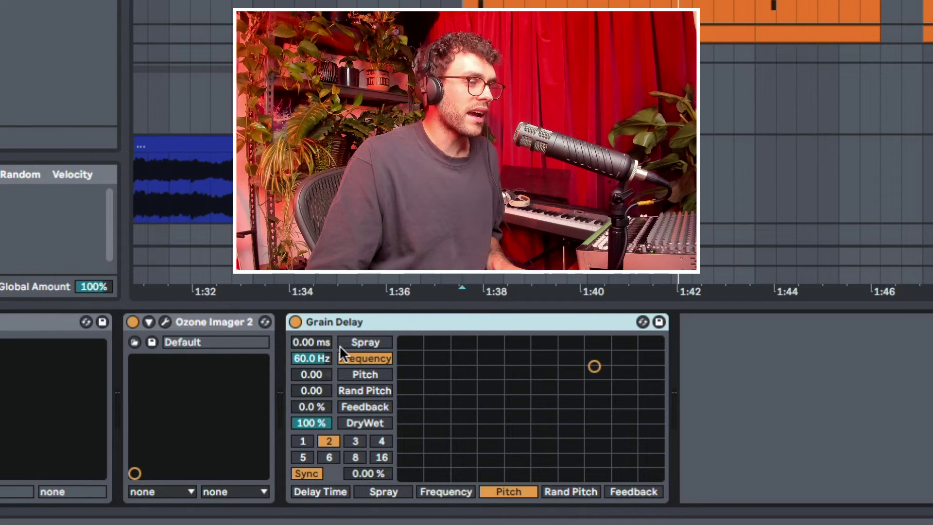
pyautogui.click(354, 342)
pyautogui.click(361, 354)
pyautogui.moveTo(310, 422); pyautogui.dragTo(310, 440)
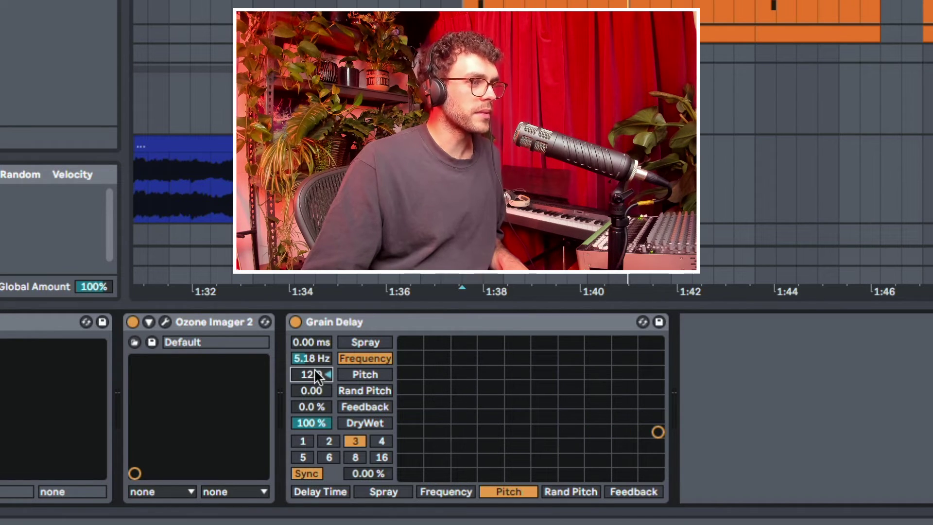
# - Sweep Grain Delay's Frequency through 22.0 Hz, 150 Hz and 3.37 Hz during playback, and set Spray to 205 ms
pyautogui.moveTo(314, 362)
pyautogui.mouseDown()
pyautogui.moveTo(313, 388)
pyautogui.moveTo(311, 335)
pyautogui.moveTo(311, 374)
pyautogui.mouseUp()
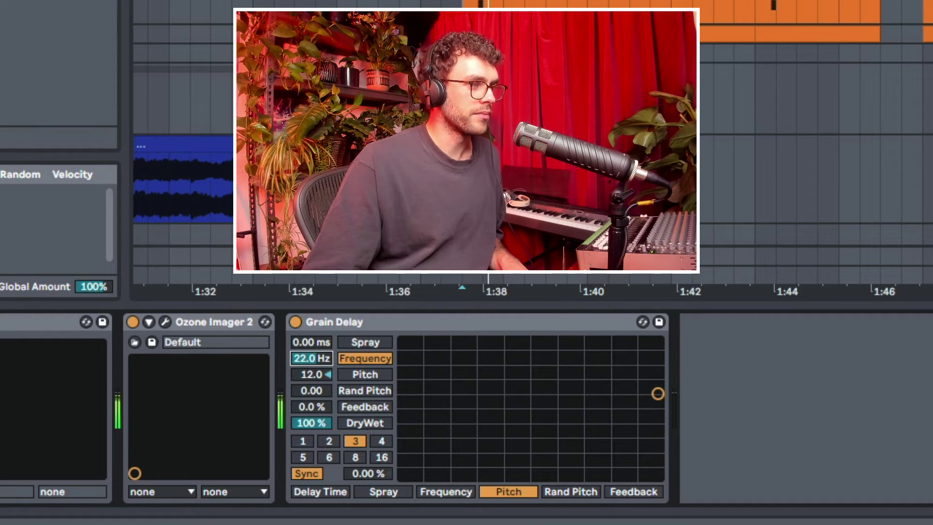
pyautogui.moveTo(311, 358); pyautogui.dragTo(311, 325)
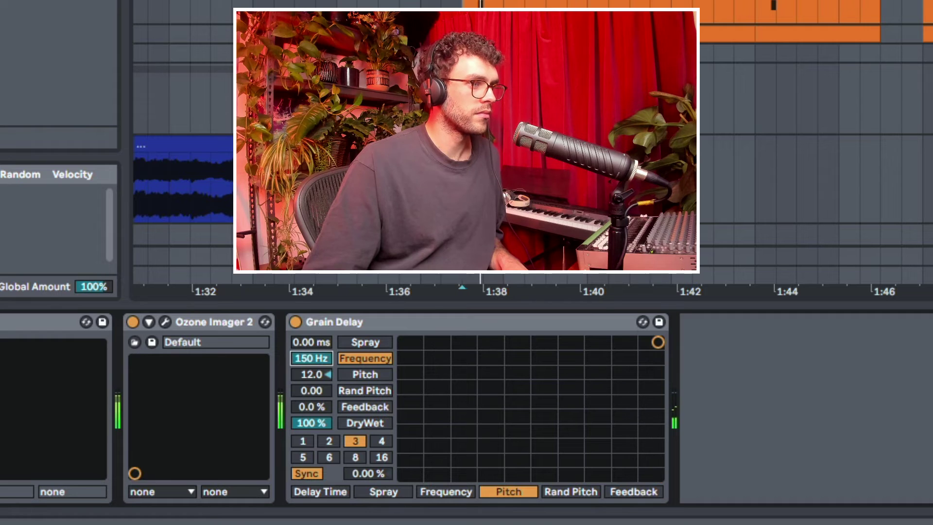
pyautogui.moveTo(311, 358); pyautogui.dragTo(311, 389)
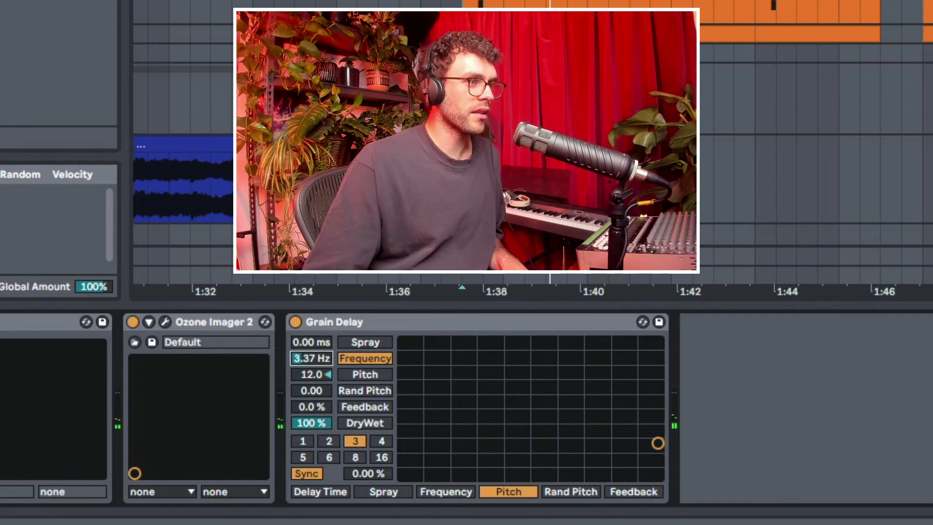
pyautogui.press('space')
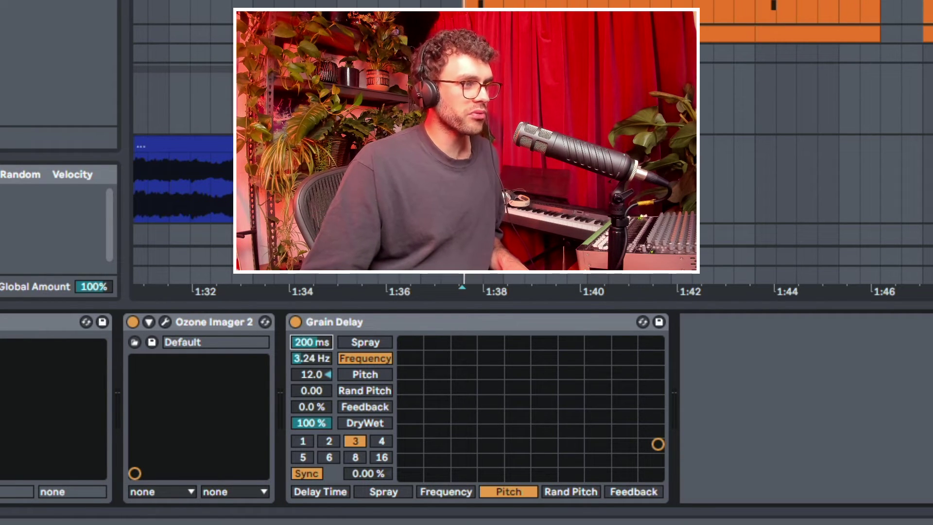
pyautogui.moveTo(311, 342); pyautogui.dragTo(313, 335)
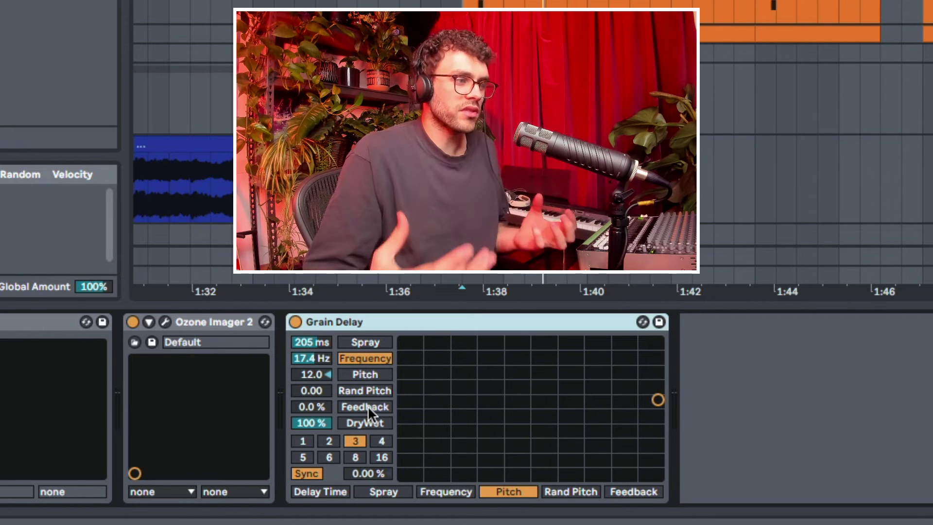
# - Assign Pitch to the vertical axis of Grain Delay's XY controller and set the Pitch value to 1.00
pyautogui.click(315, 423)
pyautogui.click(365, 426)
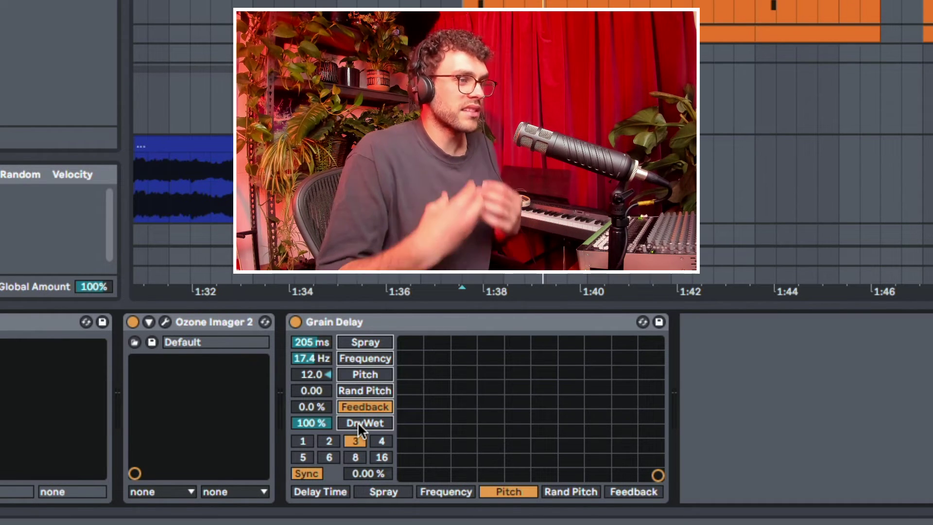
pyautogui.click(360, 373)
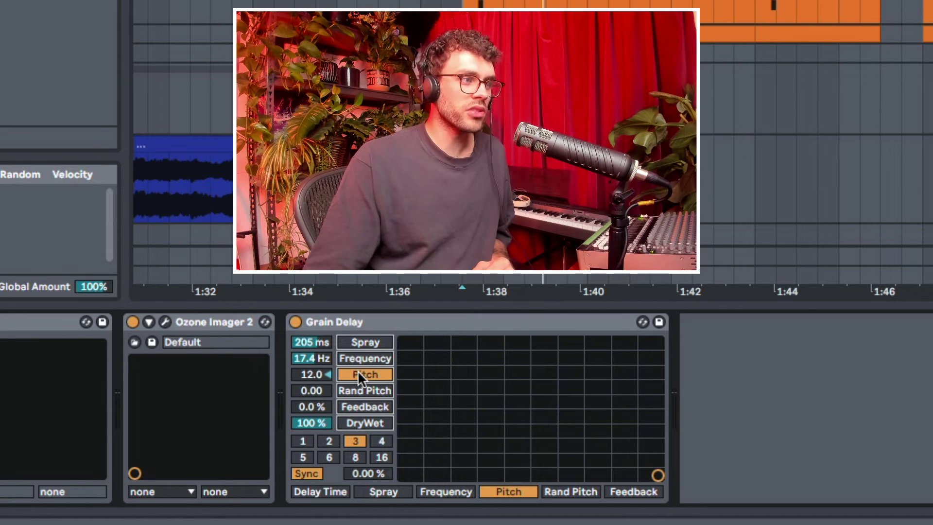
pyautogui.doubleClick(311, 375)
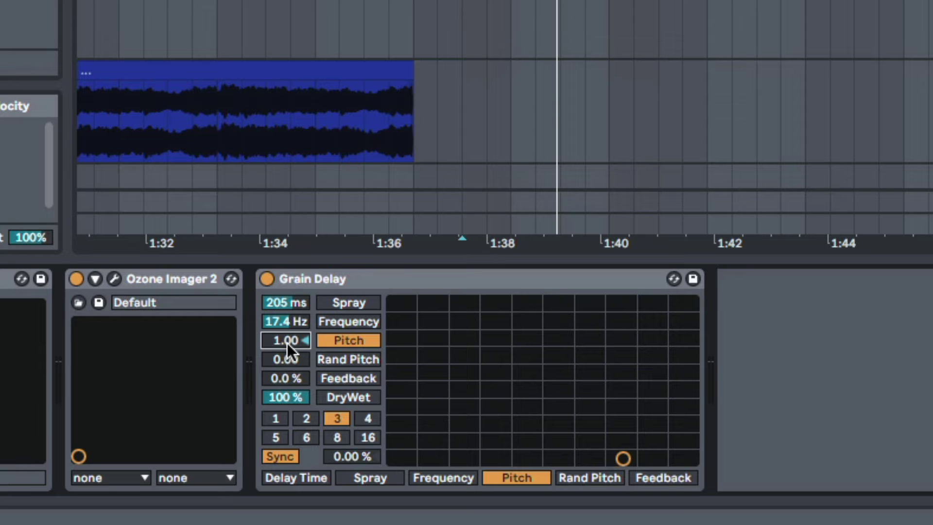
# - Set Grain Delay to 95 % Feedback, 41 % DryWet, 0.00 ms Spray, 1.66 Hz Frequency and delay time 1, and play it
pyautogui.moveTo(287, 381); pyautogui.dragTo(287, 360)
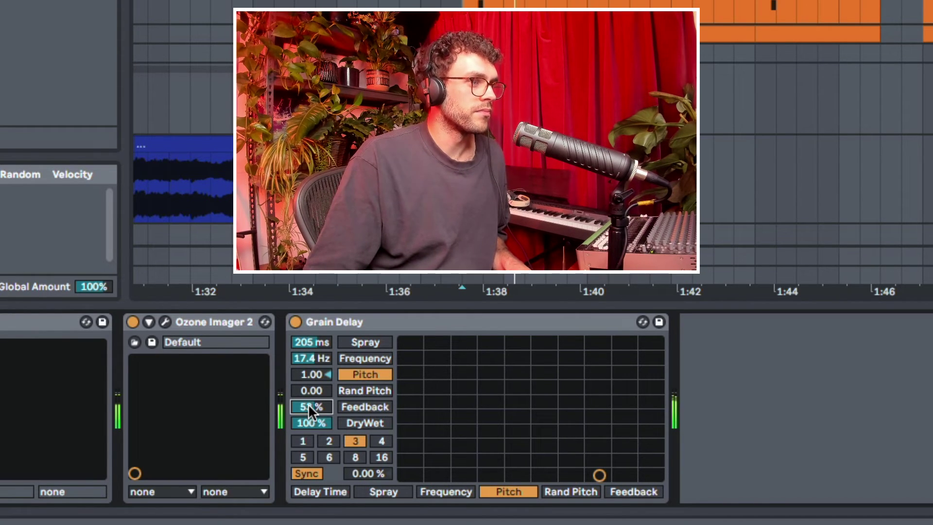
pyautogui.moveTo(308, 403); pyautogui.dragTo(315, 438)
pyautogui.click(302, 440)
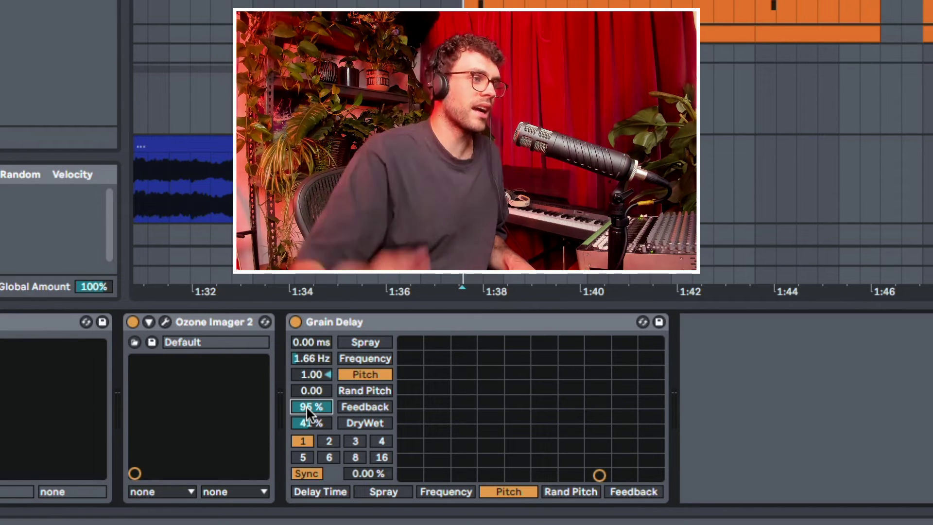
pyautogui.press('space')
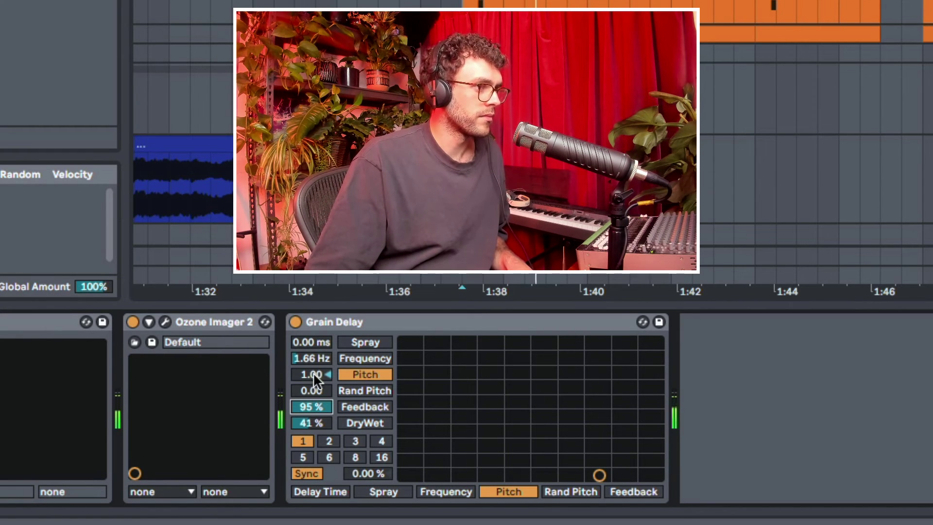
# - Try Grain Delay Pitch values of -1.12 and 12.0 during playback, and lower the Feedback
pyautogui.moveTo(313, 374); pyautogui.dragTo(313, 386)
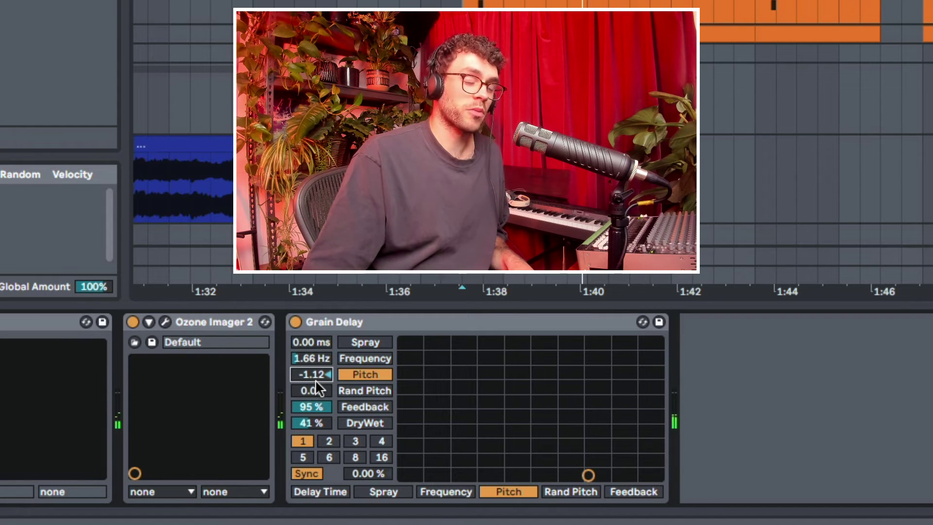
pyautogui.moveTo(313, 374); pyautogui.dragTo(302, 377)
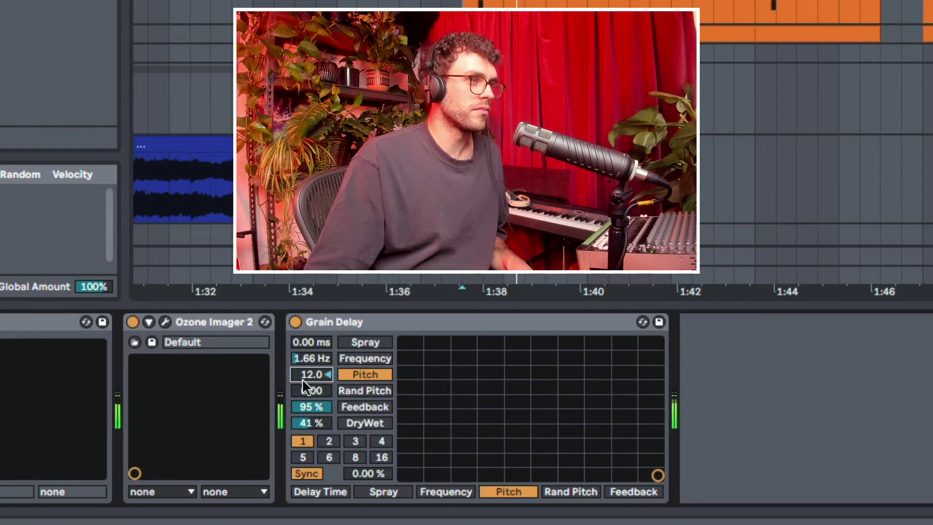
pyautogui.moveTo(314, 403); pyautogui.dragTo(314, 413)
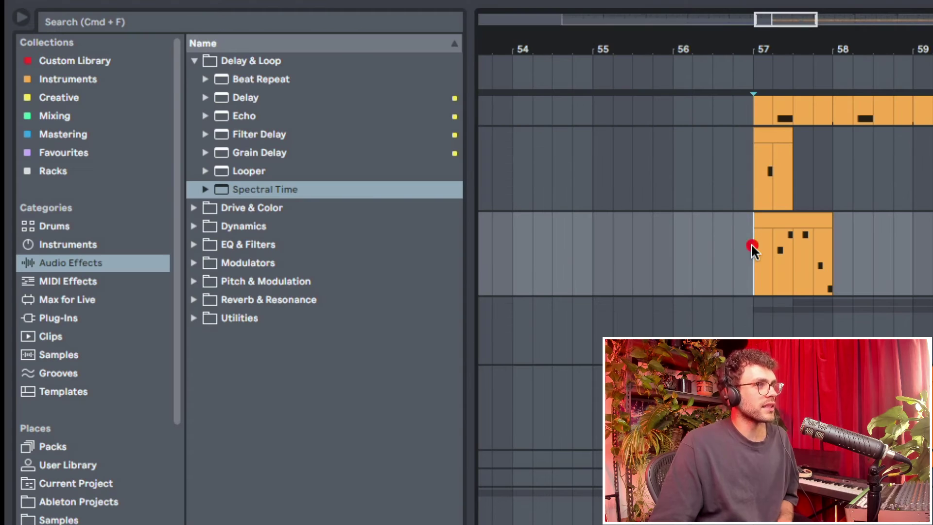
# - Add Spectral Time to the Reso Bass track with its Freezer section on and its Delay section off
pyautogui.doubleClick(247, 187)
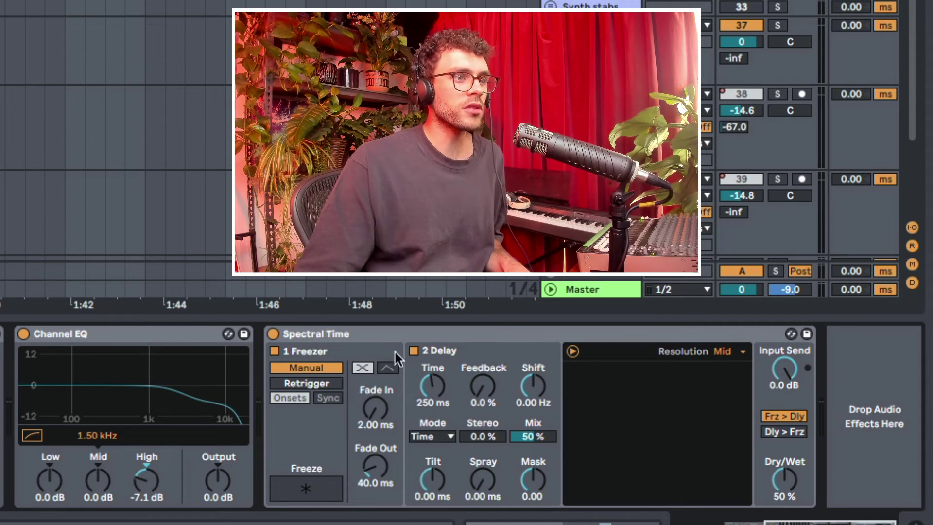
pyautogui.click(273, 351)
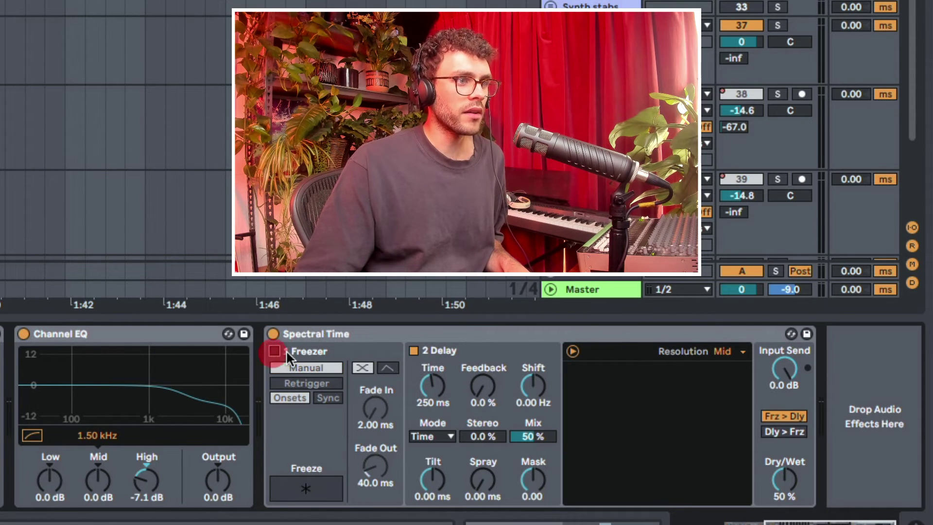
pyautogui.click(416, 350)
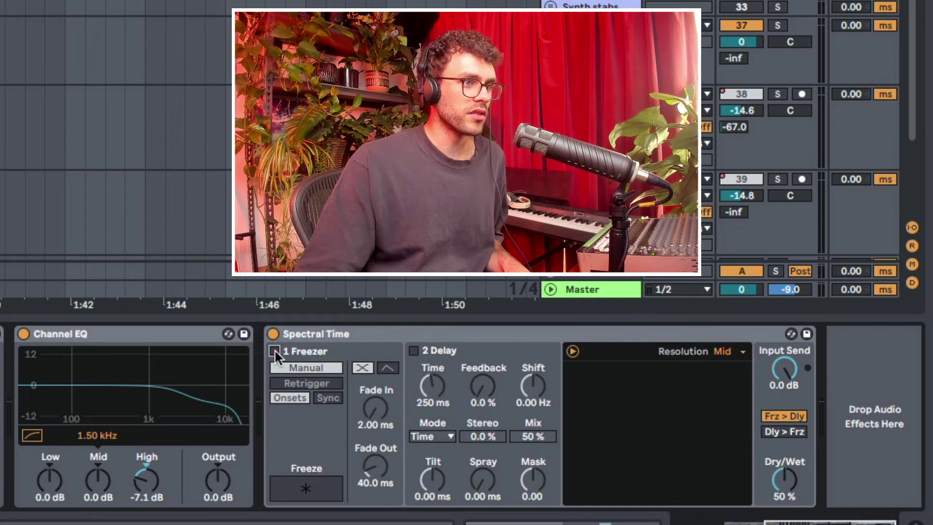
pyautogui.click(275, 351)
# - Play the Reso Bass track and audition the Freezer's manual Freeze by engaging and releasing it
pyautogui.press('space')
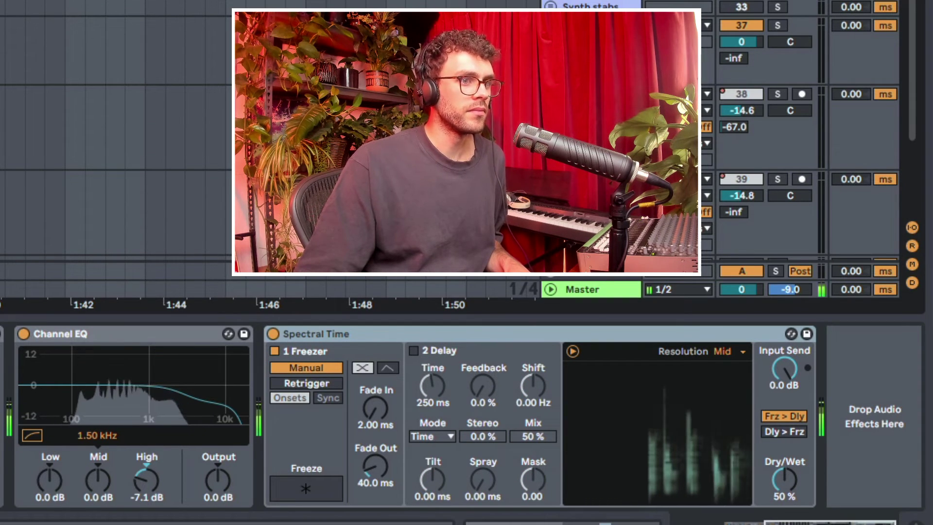
pyautogui.press('space')
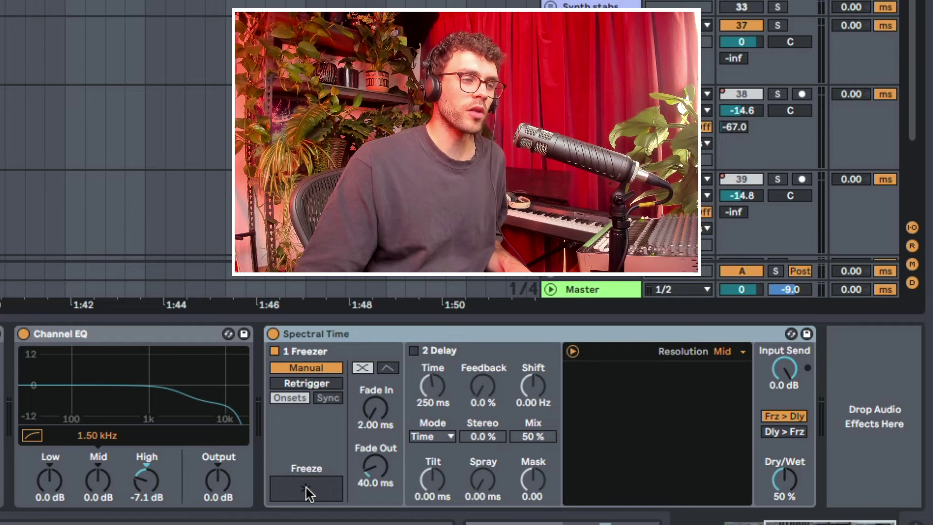
pyautogui.press('space')
pyautogui.click(307, 488)
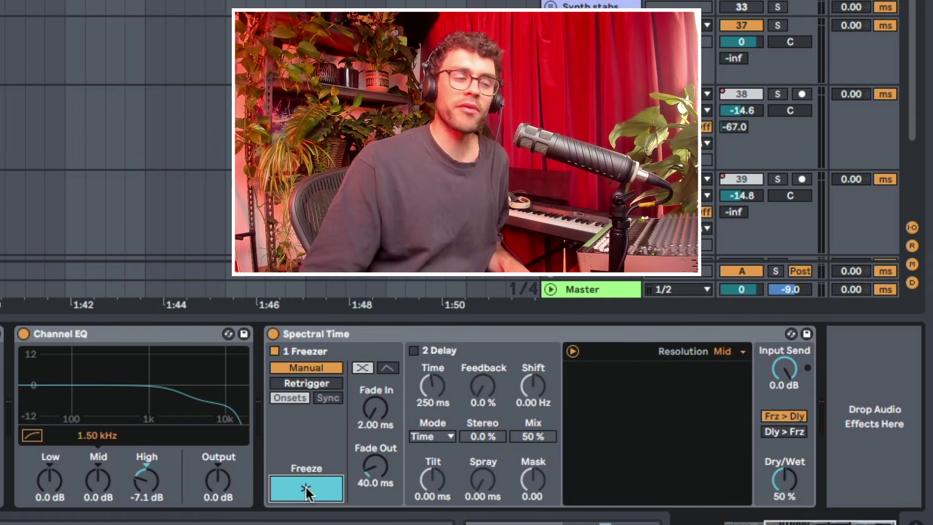
pyautogui.click(305, 489)
# - Switch the Freezer to Retrigger on Onsets and set its Sensitivity to 75 %
pyautogui.click(318, 375)
pyautogui.click(307, 383)
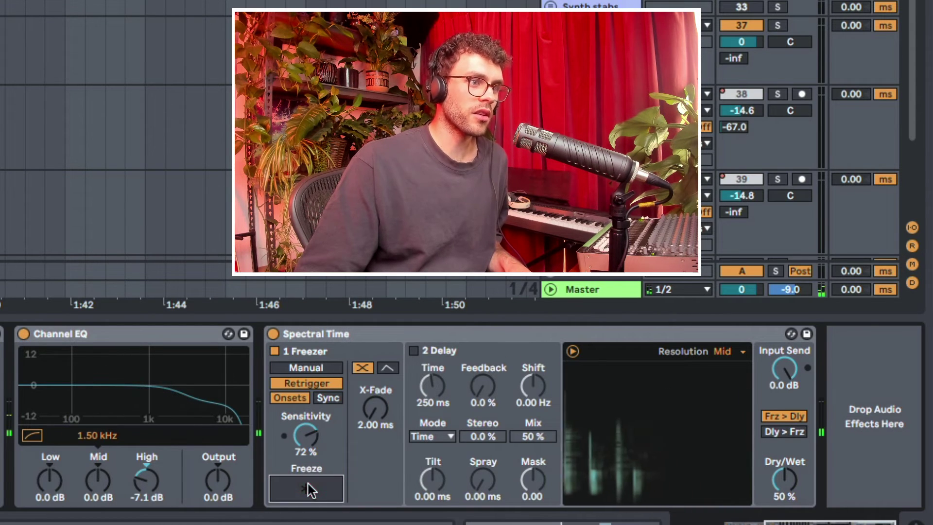
pyautogui.moveTo(305, 433); pyautogui.dragTo(305, 429)
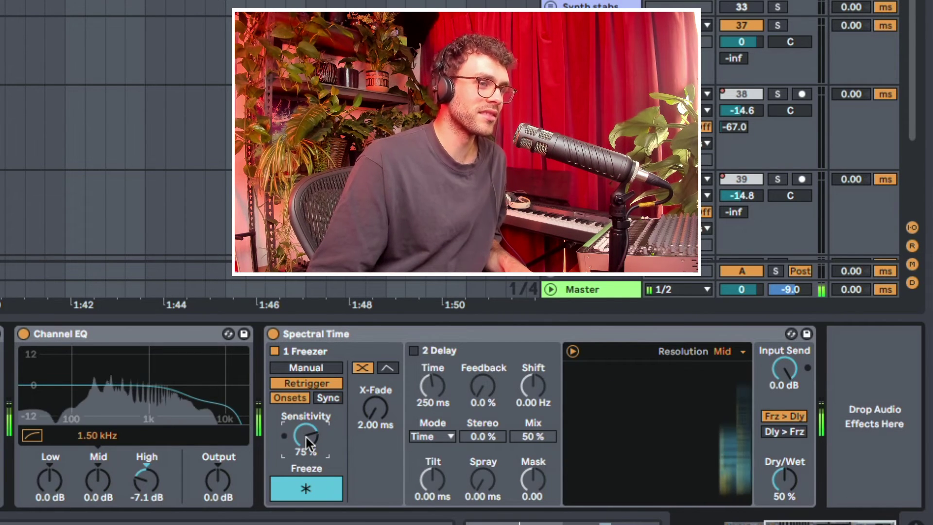
# - Change the Freezer from crossfade to envelope fading with a 2.00 ms Fade In and a 390 ms Fade Out
pyautogui.click(388, 368)
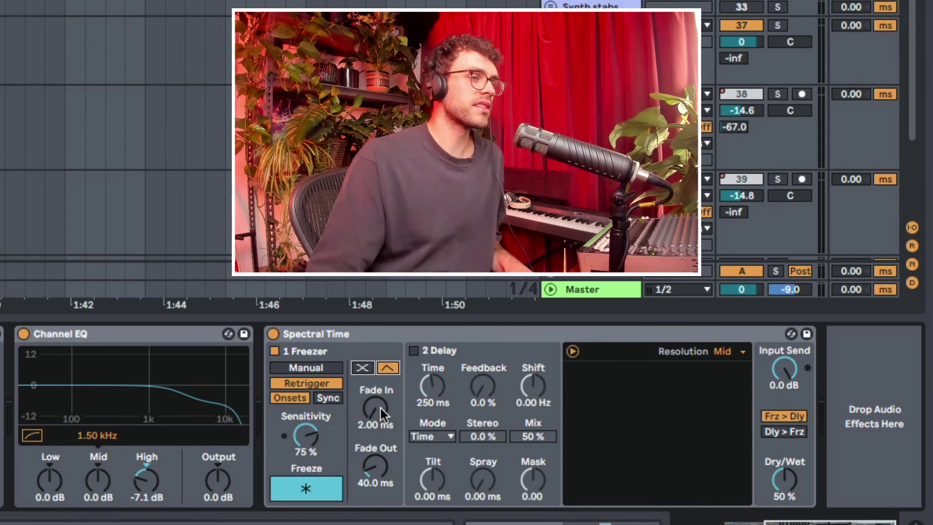
pyautogui.moveTo(374, 412)
pyautogui.mouseDown()
pyautogui.moveTo(374, 389)
pyautogui.moveTo(374, 406)
pyautogui.mouseUp()
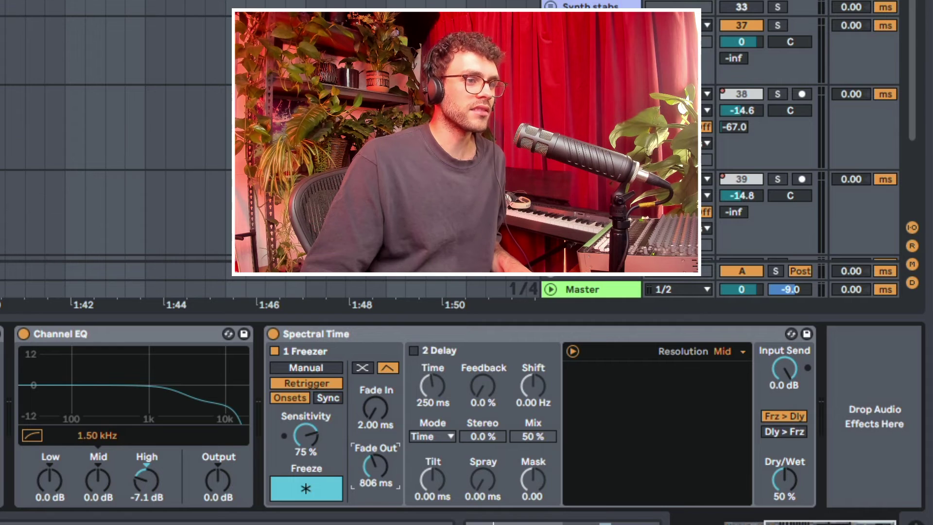
pyautogui.moveTo(375, 466); pyautogui.dragTo(376, 490)
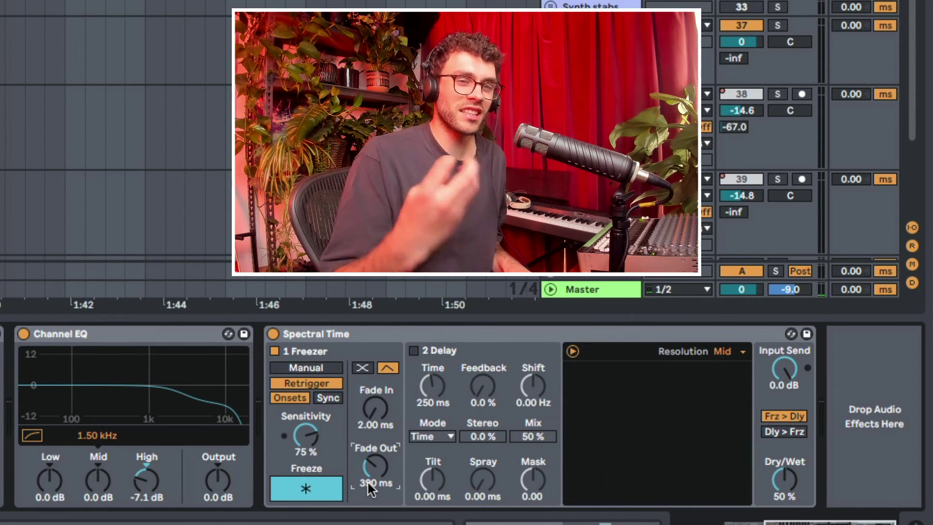
# - Switch Spectral Time from Freezer to Delay in 16th mode, with Time 3, Feedback 24 %, Mix 59 %, Dly > Frz routing and Shift -400 Hz
pyautogui.press('space')
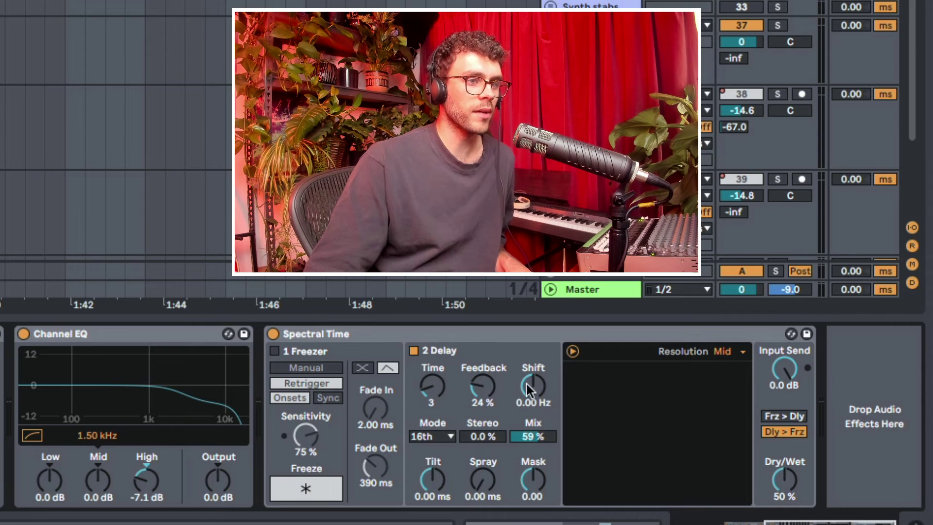
pyautogui.moveTo(535, 384); pyautogui.dragTo(535, 362)
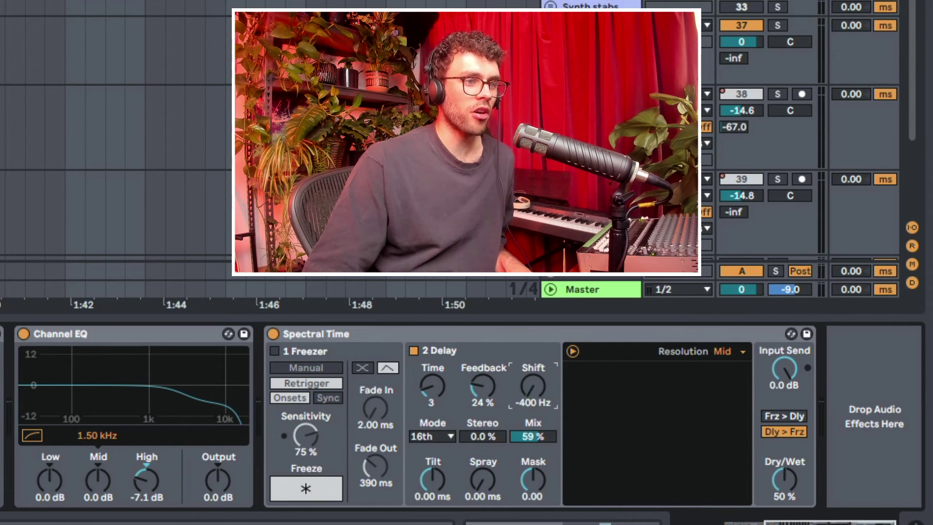
# - Play the track while setting the Spectral Time Delay's Shift to 68.0 Hz, Tilt to 961 ms, Spray to 227 ms and Mask to -0.27
pyautogui.moveTo(535, 384); pyautogui.dragTo(536, 380)
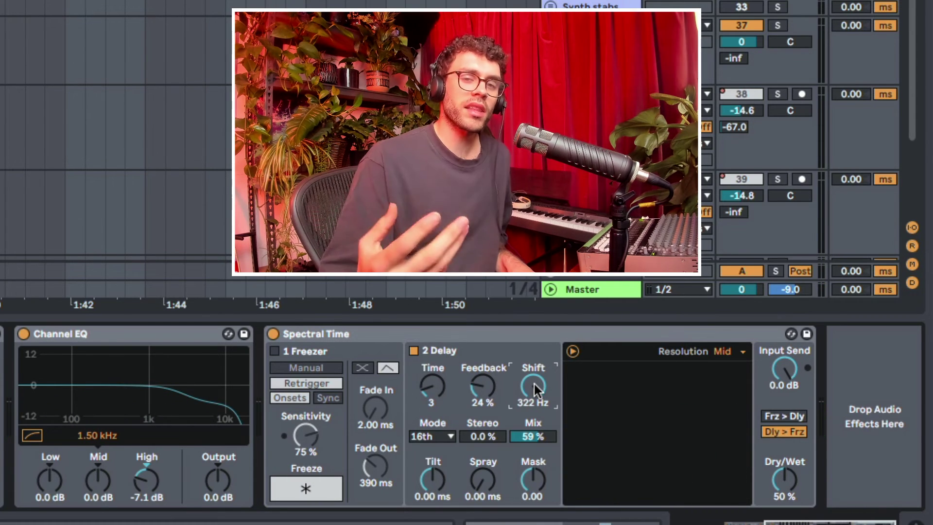
pyautogui.press('space')
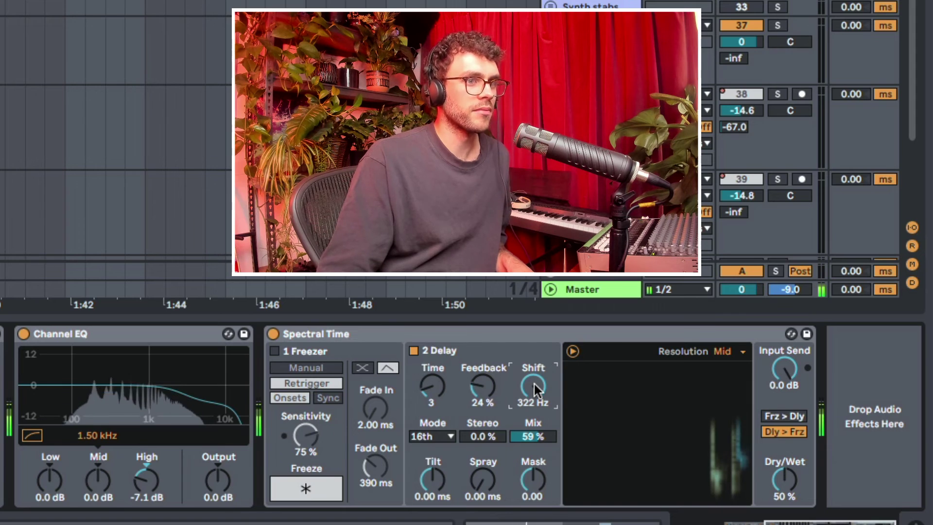
pyautogui.moveTo(534, 382); pyautogui.dragTo(438, 479)
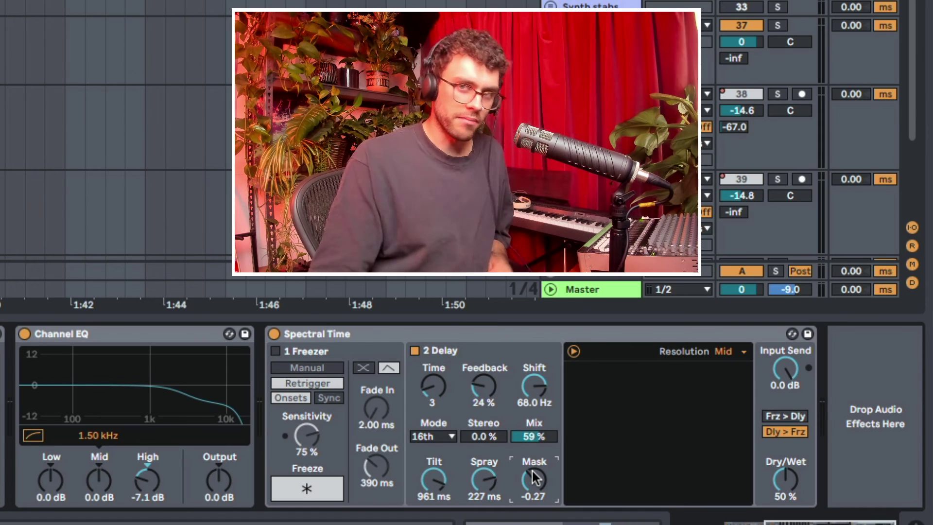
# - Enable the Freezer alongside the Delay, switch the routing to Frz > Dly and adjust Spectral Time's Dry/Wet during playback
pyautogui.click(415, 343)
pyautogui.click(277, 350)
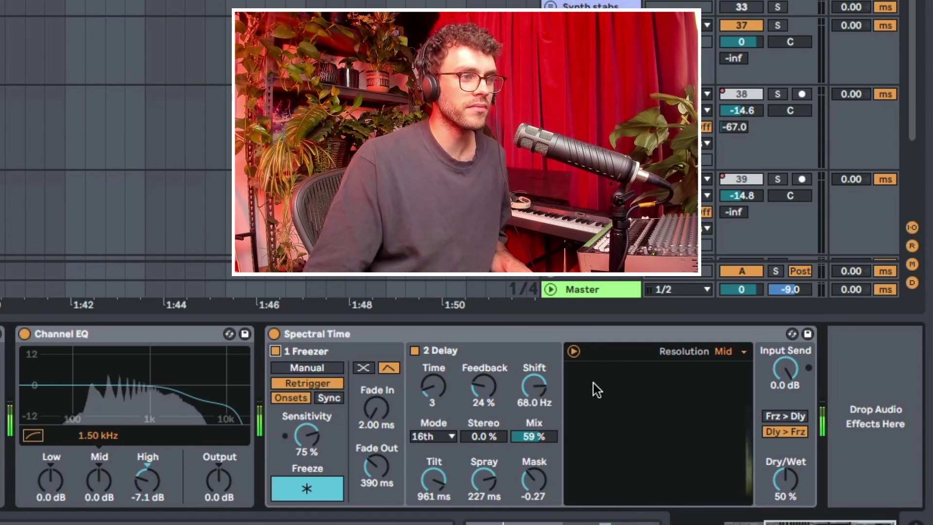
pyautogui.click(794, 415)
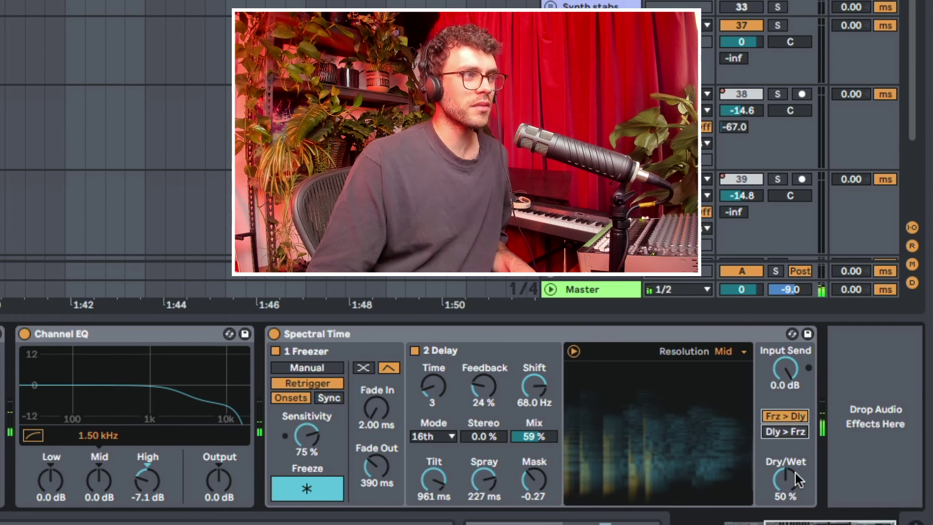
pyautogui.moveTo(782, 483)
pyautogui.mouseDown()
pyautogui.moveTo(782, 505)
pyautogui.moveTo(780, 488)
pyautogui.mouseUp()
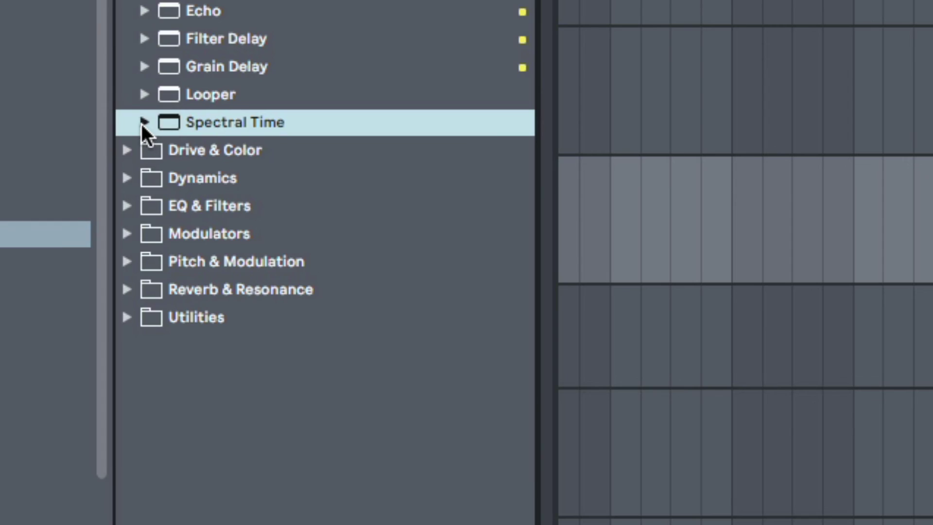
# - Show the list of Spectral Time presets in the browser
pyautogui.click(142, 123)
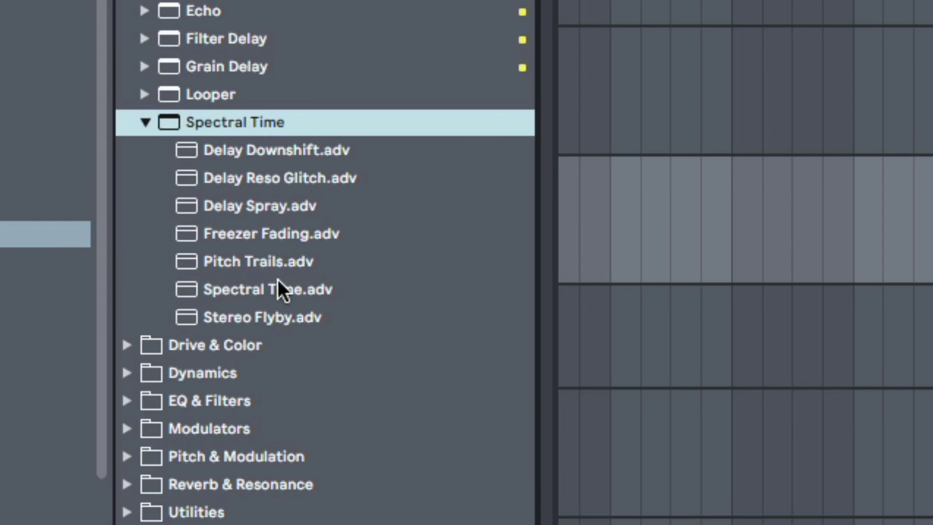